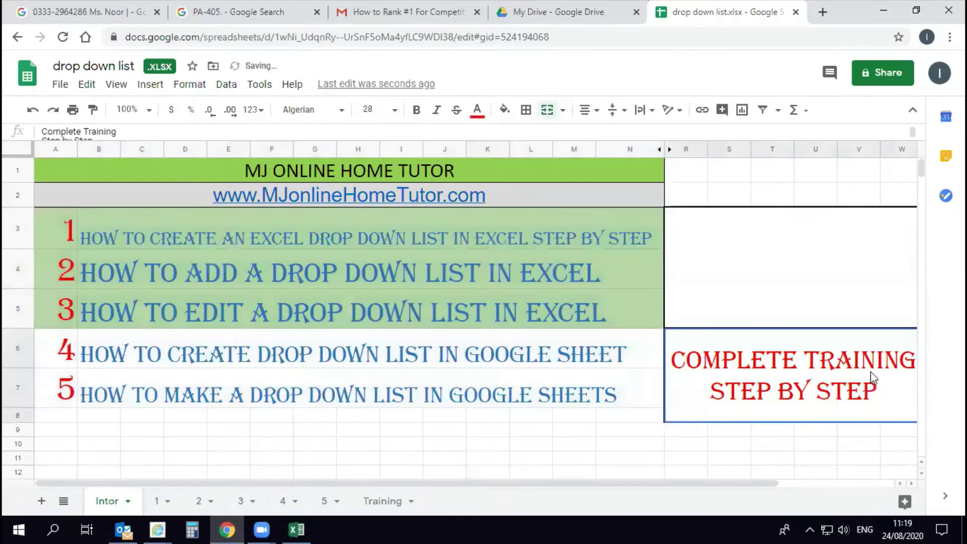
Look over the Intor sheet's title cells, then switch to sheet 4's tourist-arrivals table.
left_click(775, 309)
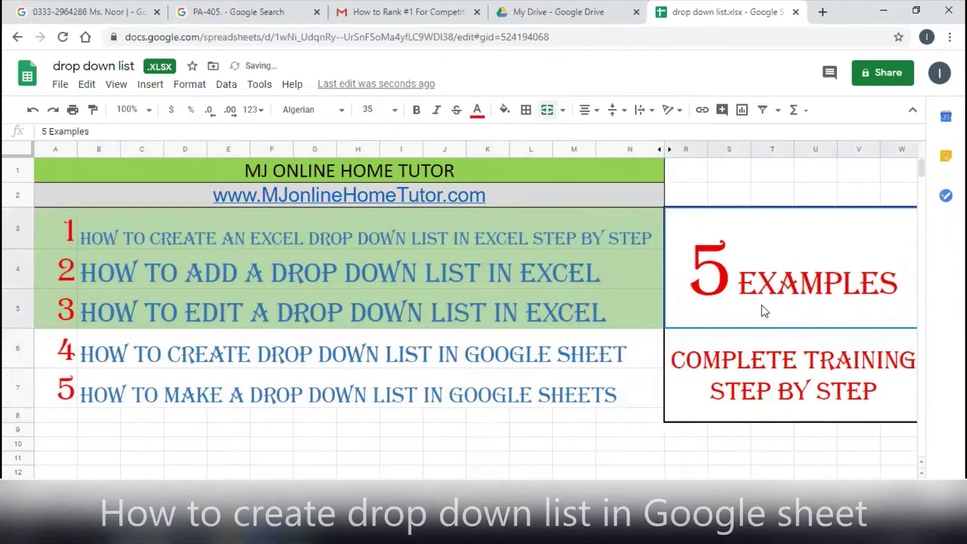
left_click(143, 325)
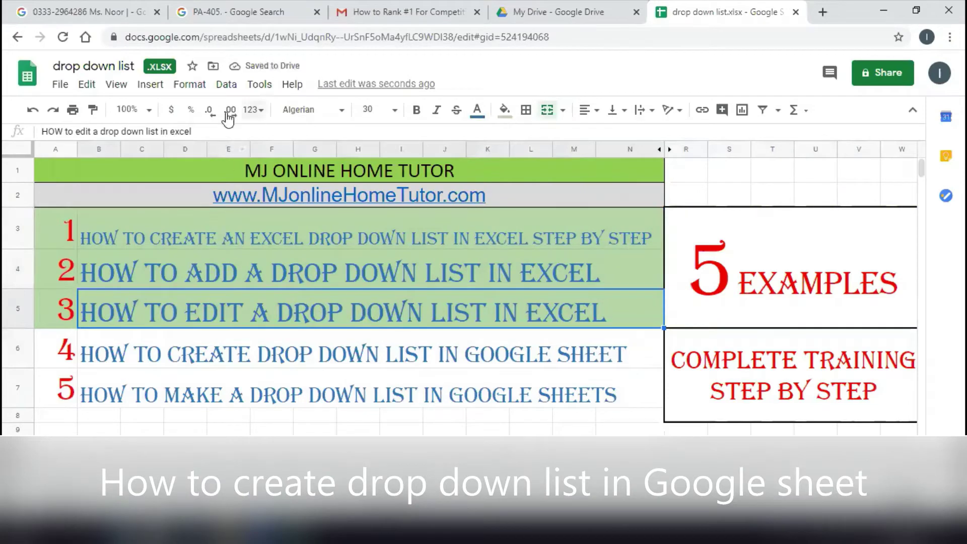
left_click_drag(195, 131, 39, 127)
key("Escape")
left_click(272, 453)
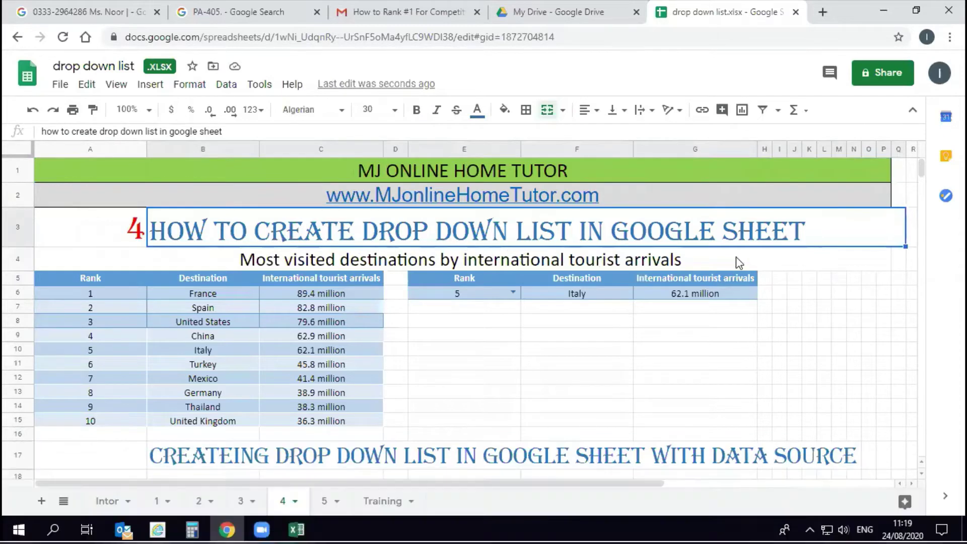
Pick rank 1 and then rank 2 from E6's dropdown to show France, then Spain.
left_click(216, 348)
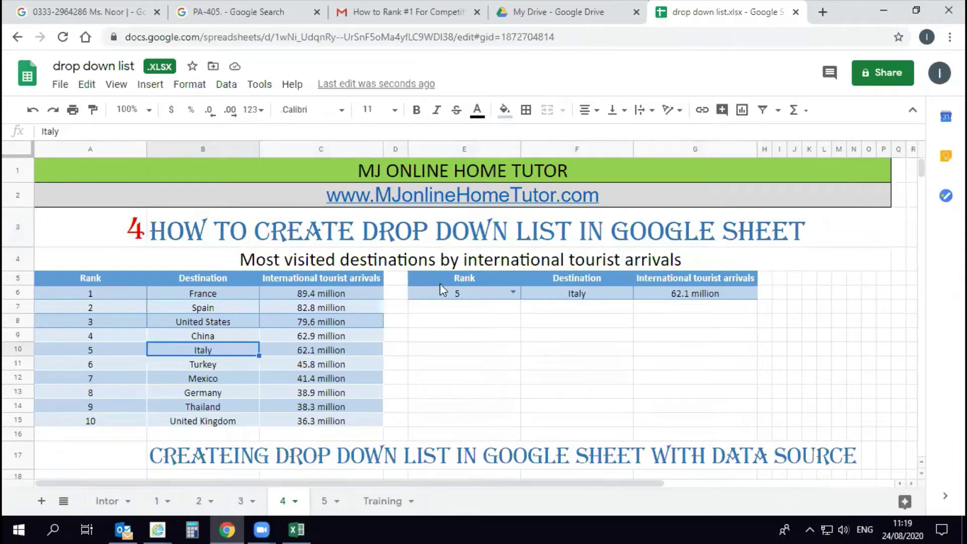
left_click(512, 293)
left_click(503, 310)
double_click(514, 296)
left_click(494, 327)
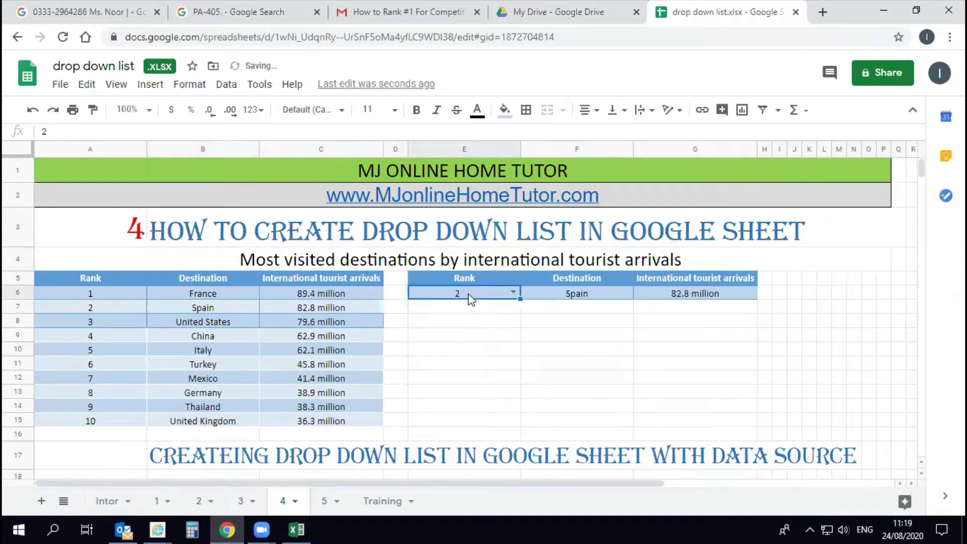
Choose rank 3 from E6's dropdown so the lookup shows United States and 79.6 million.
left_click_drag(95, 308, 339, 309)
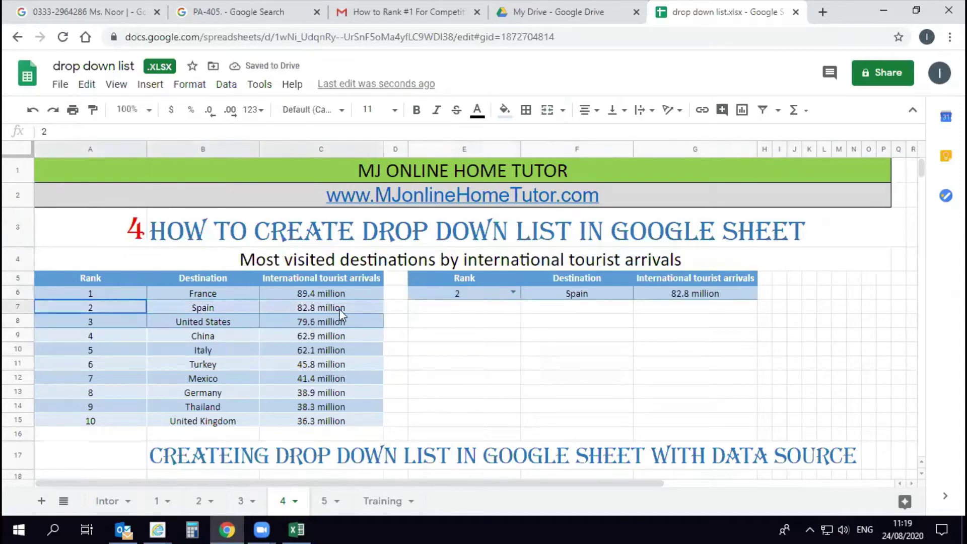
left_click(495, 297)
left_click(659, 300, "shift")
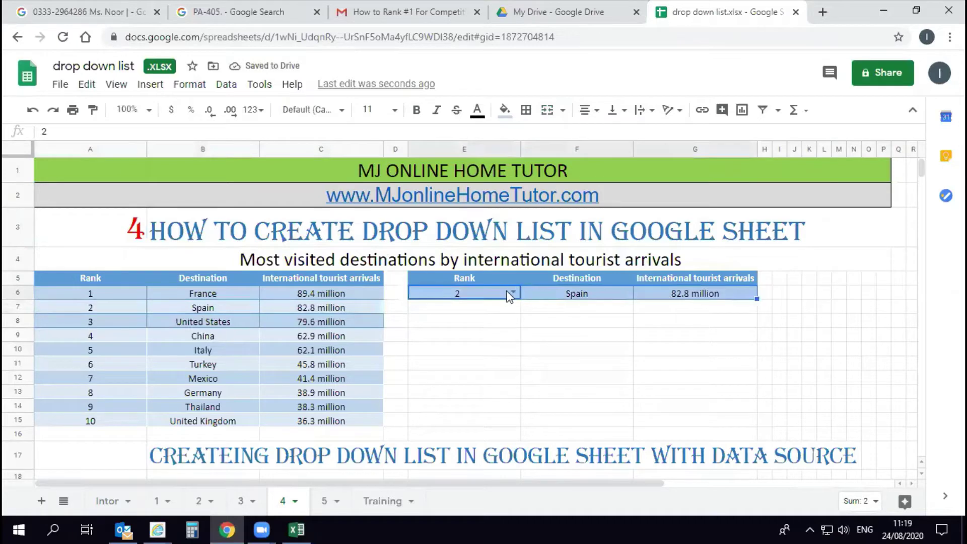
left_click(507, 295)
left_click(485, 342)
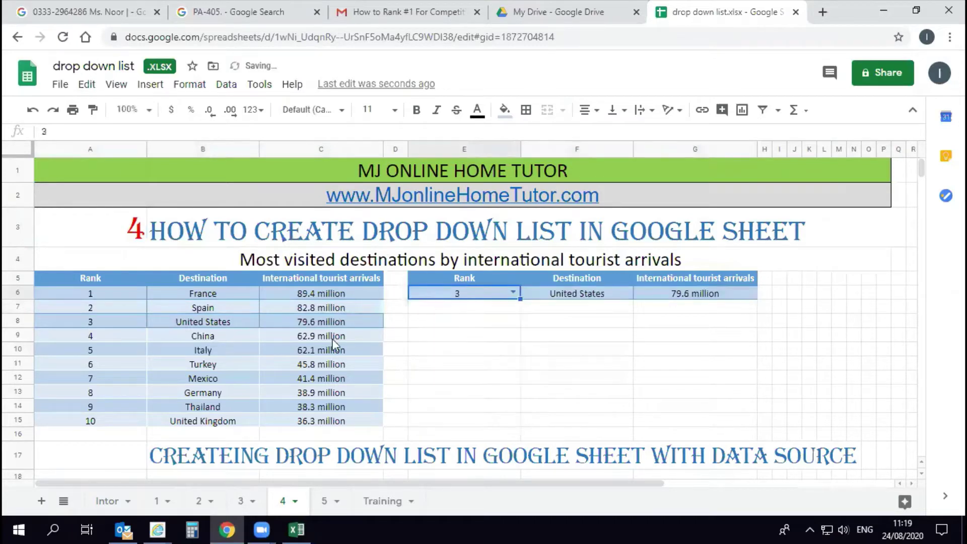
left_click(199, 340)
left_click_drag(95, 324, 353, 323)
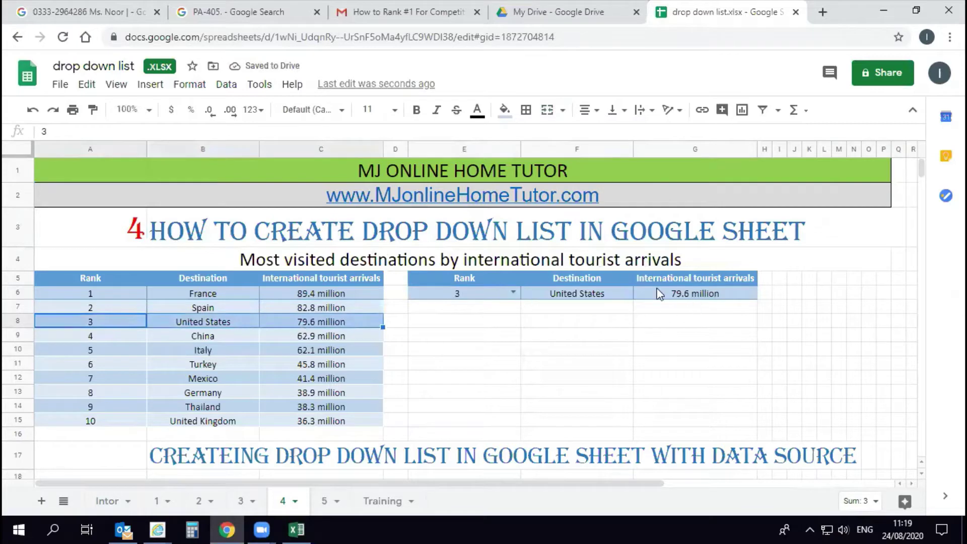
Switch to sheet 1 and bring the Excel workbook to the front.
left_click(703, 454)
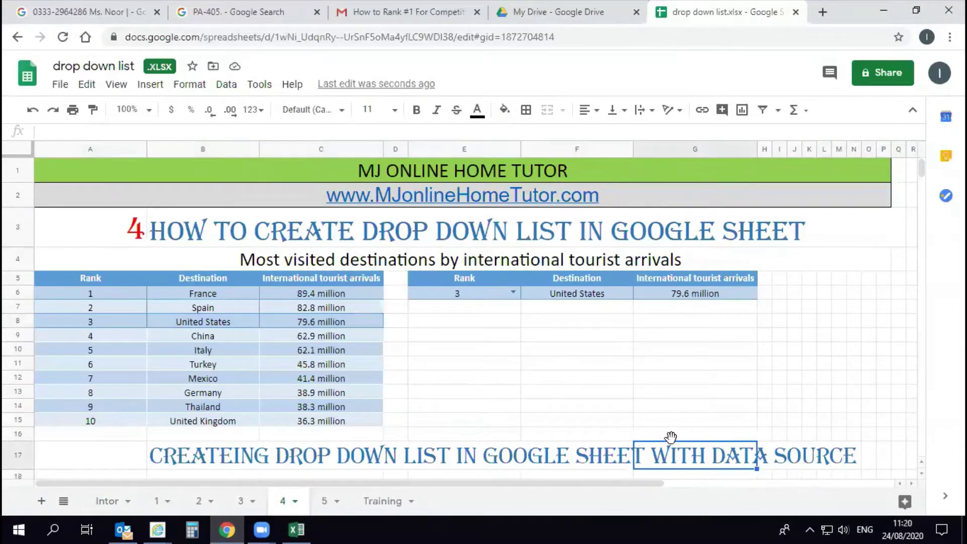
left_click(160, 501)
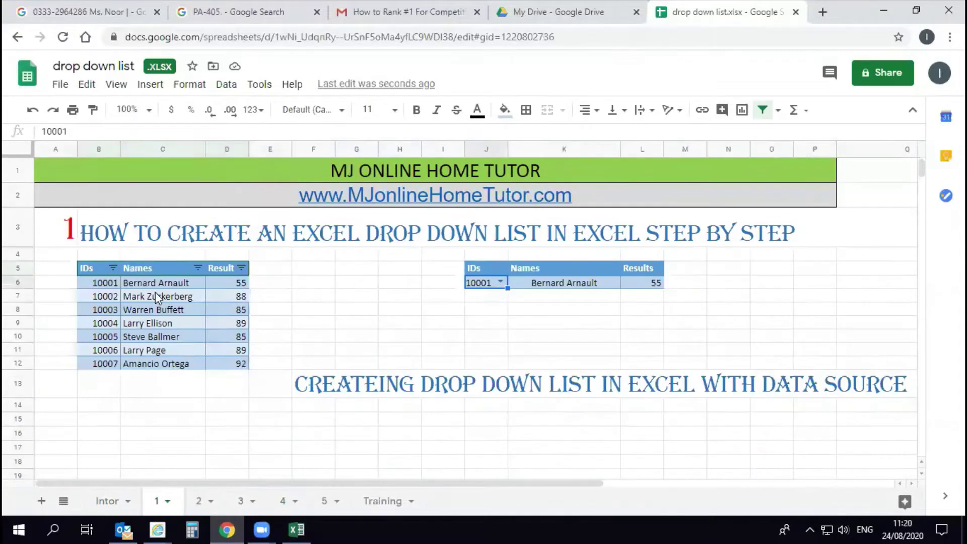
left_click(296, 529)
On Excel's sheet 1, choose ID 10003 from J6's dropdown to look up that person.
left_click(160, 284)
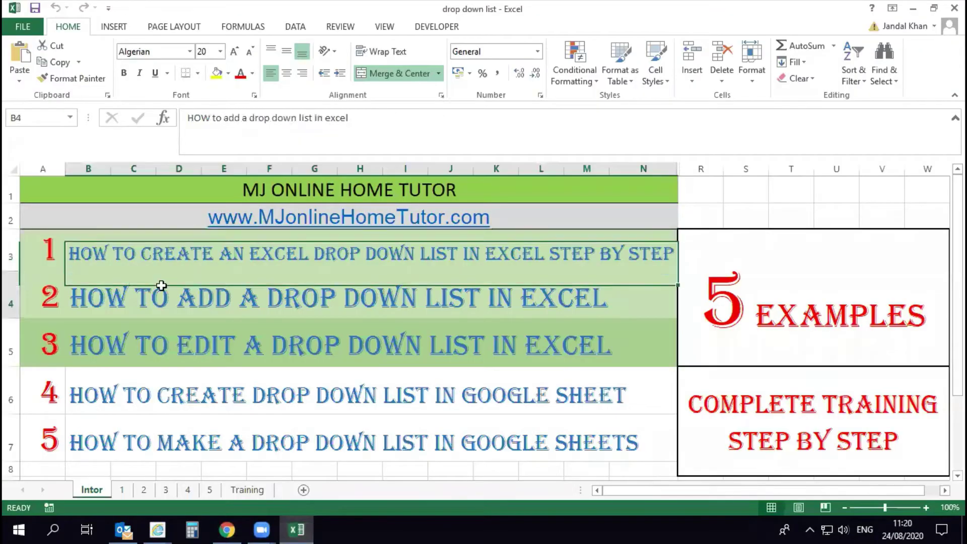
left_click(121, 489)
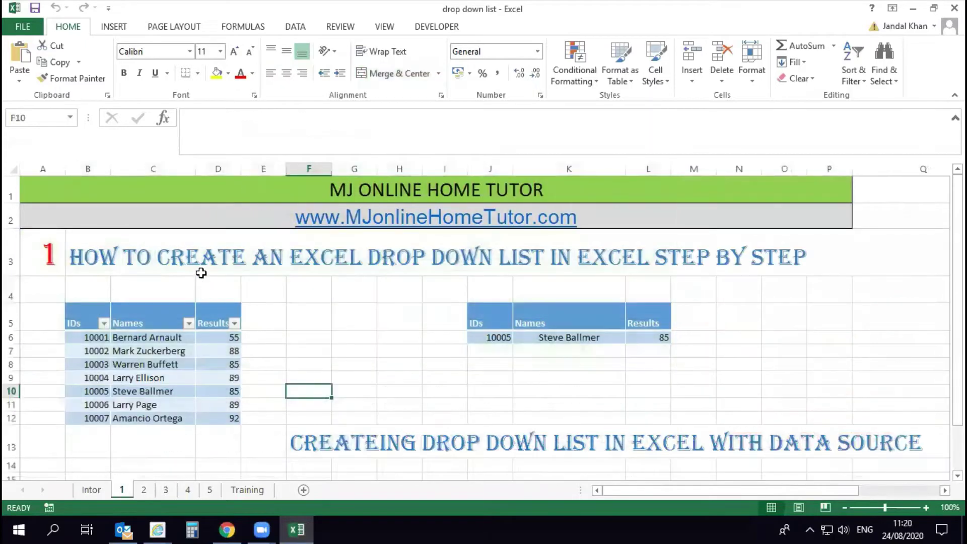
left_click(173, 253)
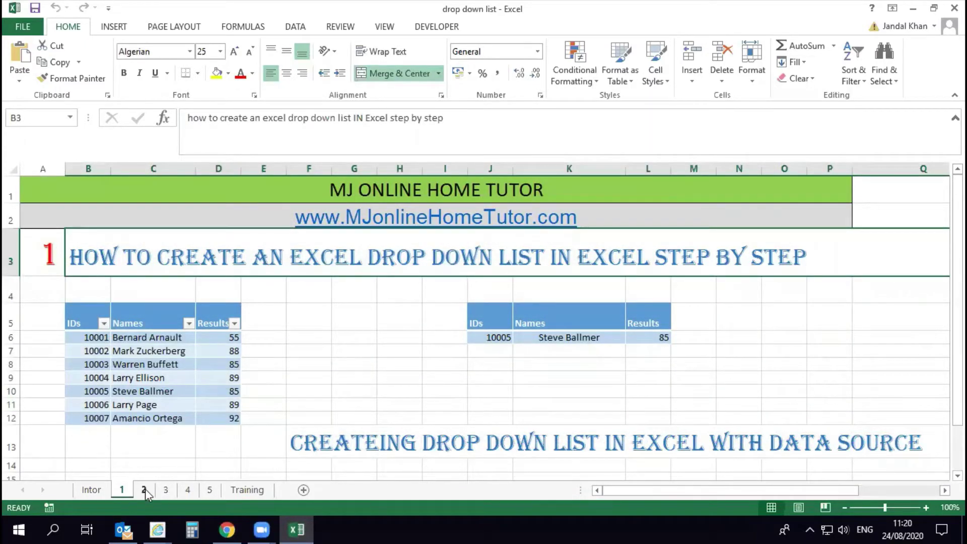
left_click(494, 337)
left_click(519, 337)
left_click(504, 367)
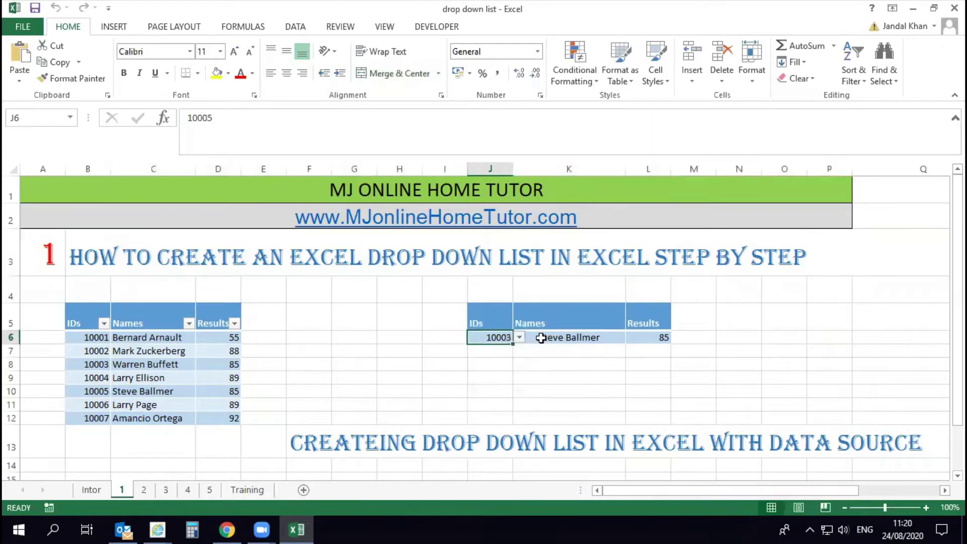
On sheet 2, set the Country in J6 to China using its dropdown.
left_click(144, 490)
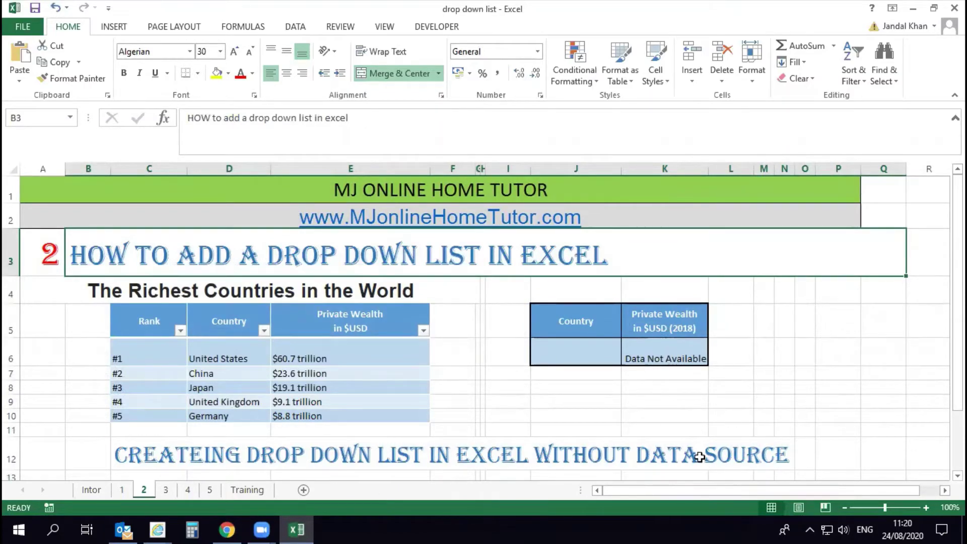
left_click(589, 356)
left_click(626, 358)
left_click(605, 390)
left_click(627, 358)
left_click(554, 380)
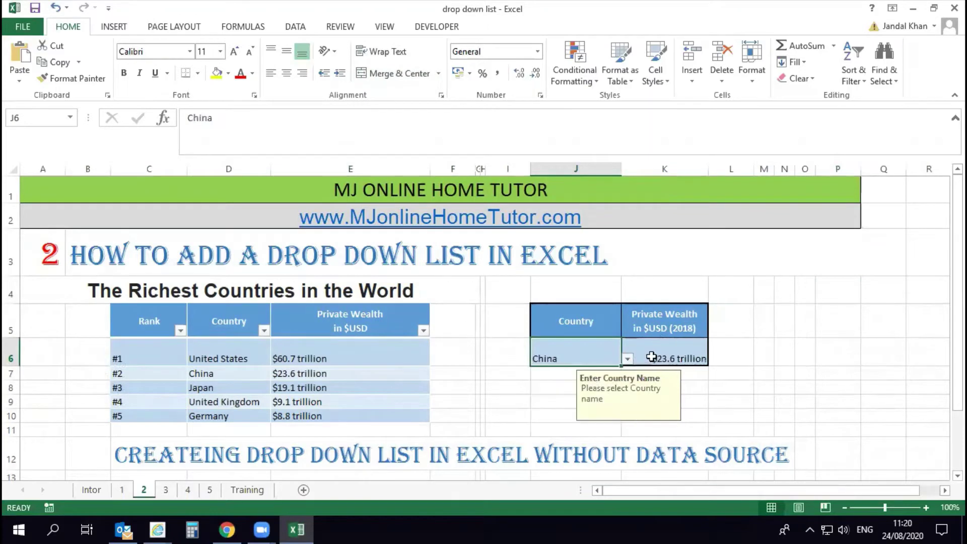
key("Right")
left_click_drag(244, 373, 324, 375)
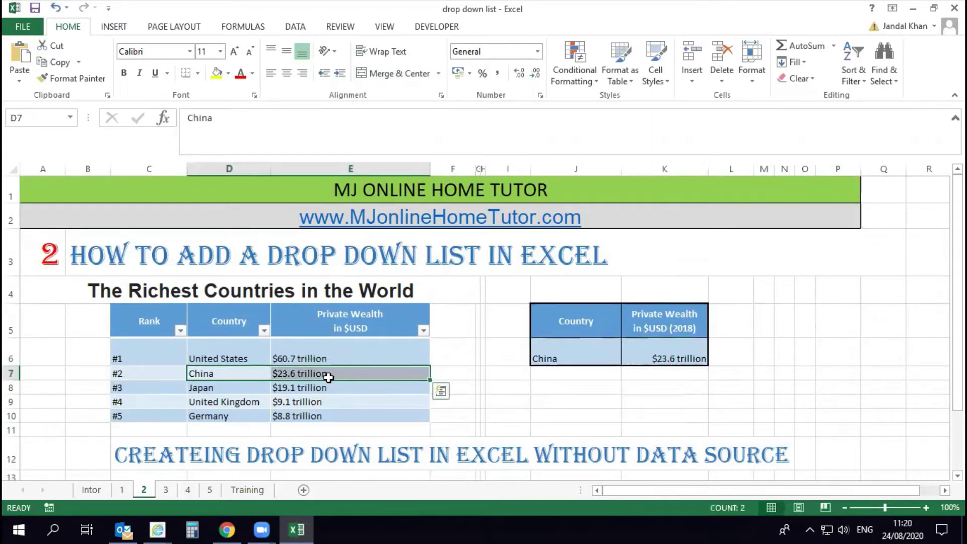
Check J6's help message, close the country list keeping China, and return to Google Sheets.
left_click(600, 370)
left_click(611, 359)
left_click(626, 358)
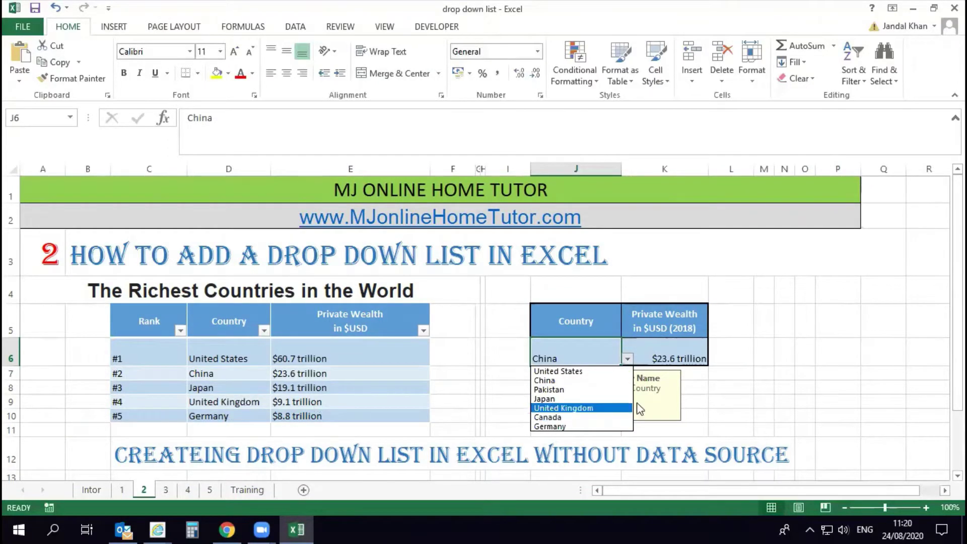
key("Escape")
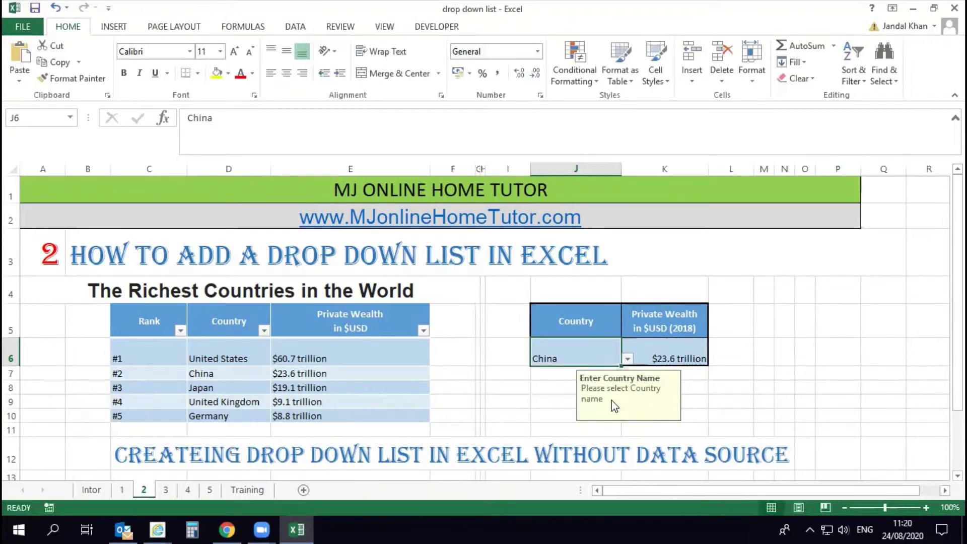
key("alt+Tab")
left_click(318, 350)
On sheet 4, pick rank 1 from E6's dropdown so it shows France and 89.4 million.
left_click(290, 500)
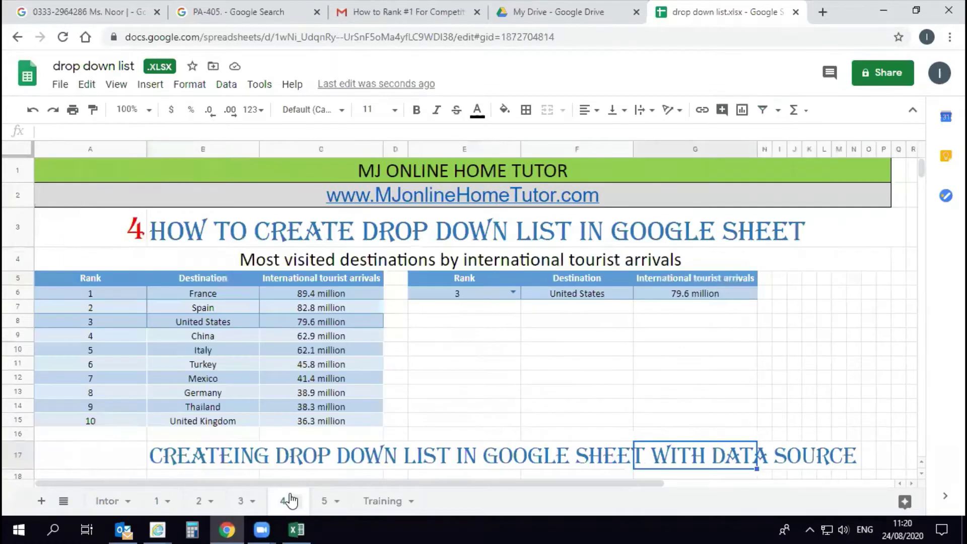
left_click(484, 324)
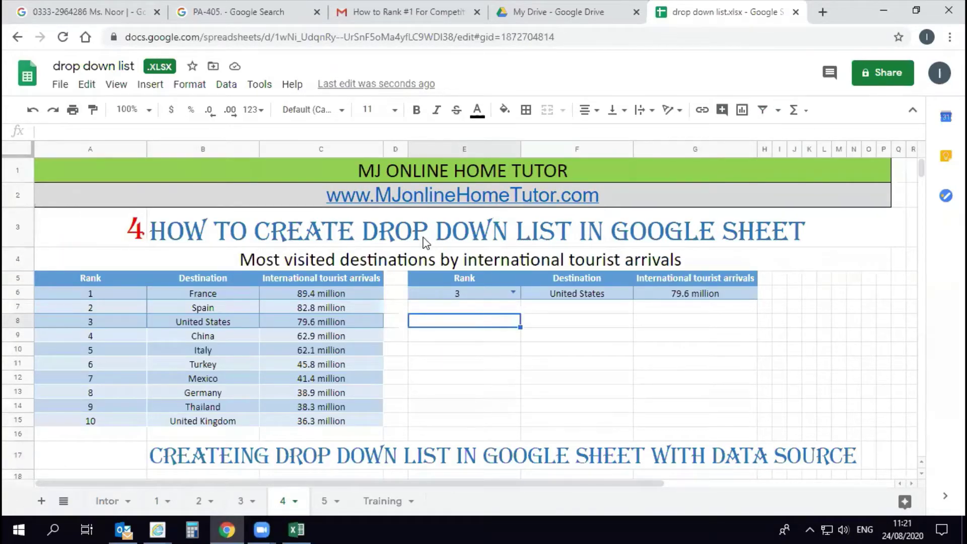
left_click(403, 263)
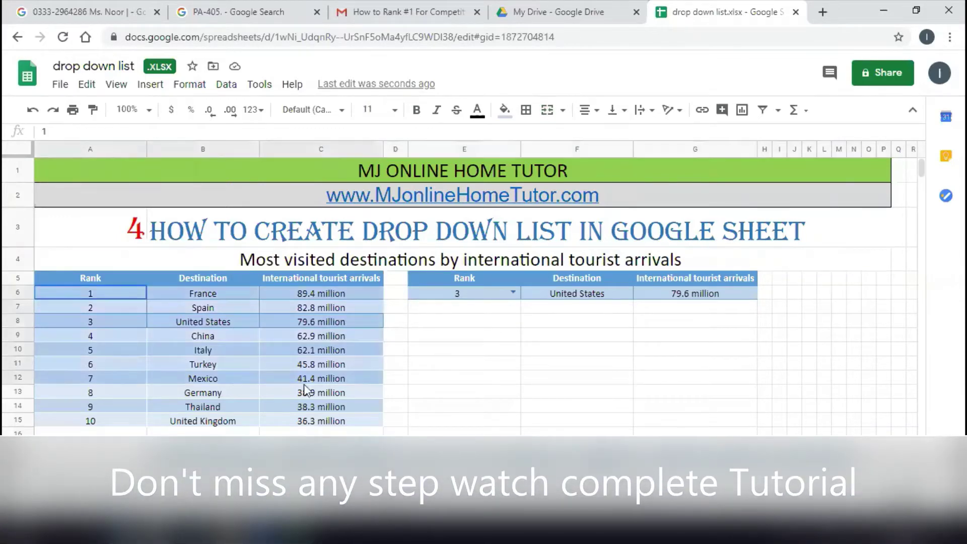
left_click(458, 338)
left_click(513, 293)
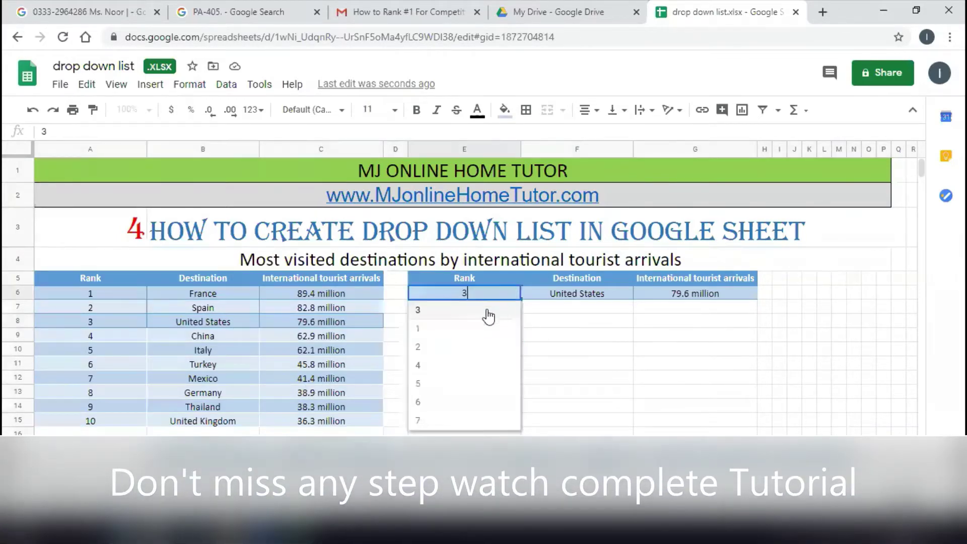
left_click(463, 309)
left_click(535, 332)
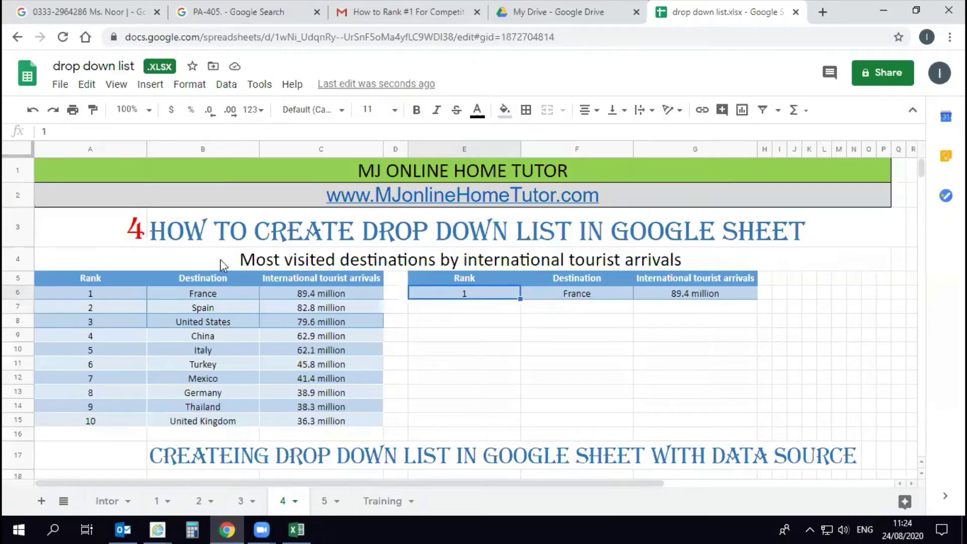
Enter rank 5 and then rank 9 in E6, showing Italy and then Thailand.
left_click(182, 241)
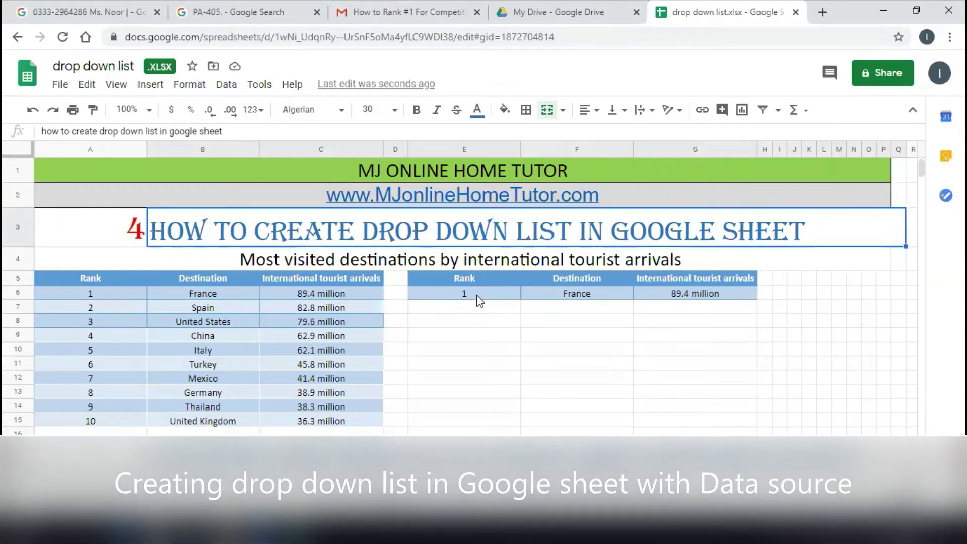
left_click(480, 300)
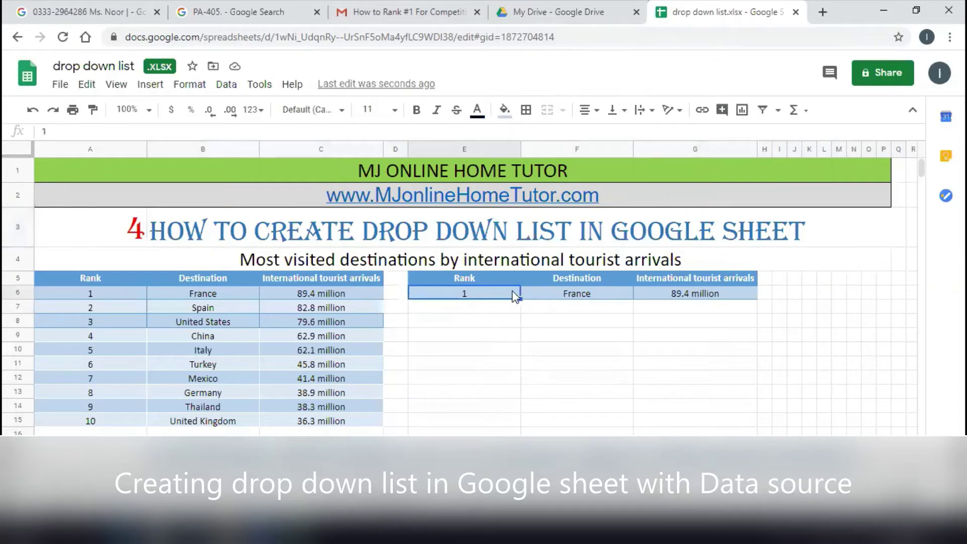
type("5")
key("Return")
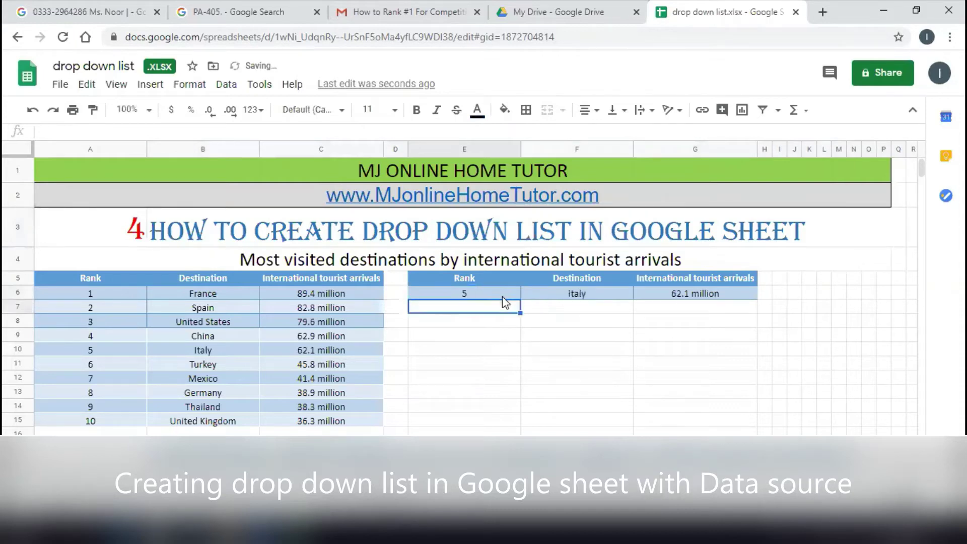
left_click(471, 295)
type("9")
key("Return")
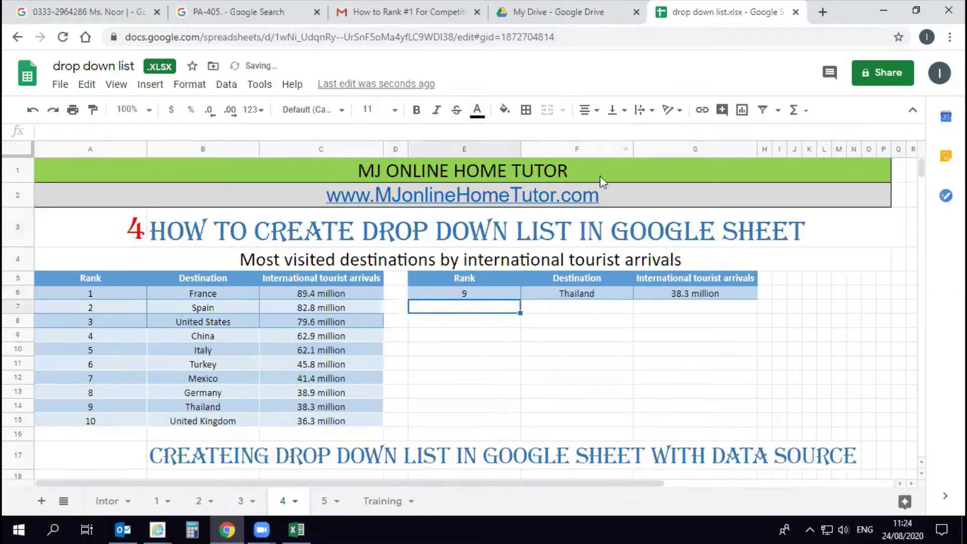
Enter rank 11 in E6 to get #N/A and inspect the VLOOKUP formulas in F6 and G6.
left_click_drag(506, 297, 700, 295)
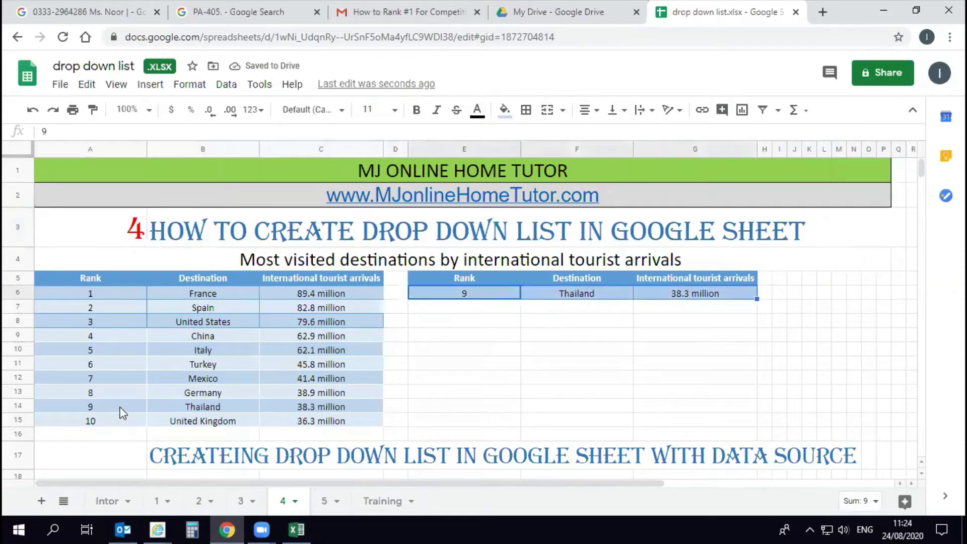
left_click_drag(121, 408, 281, 407)
left_click(433, 361)
left_click(472, 297)
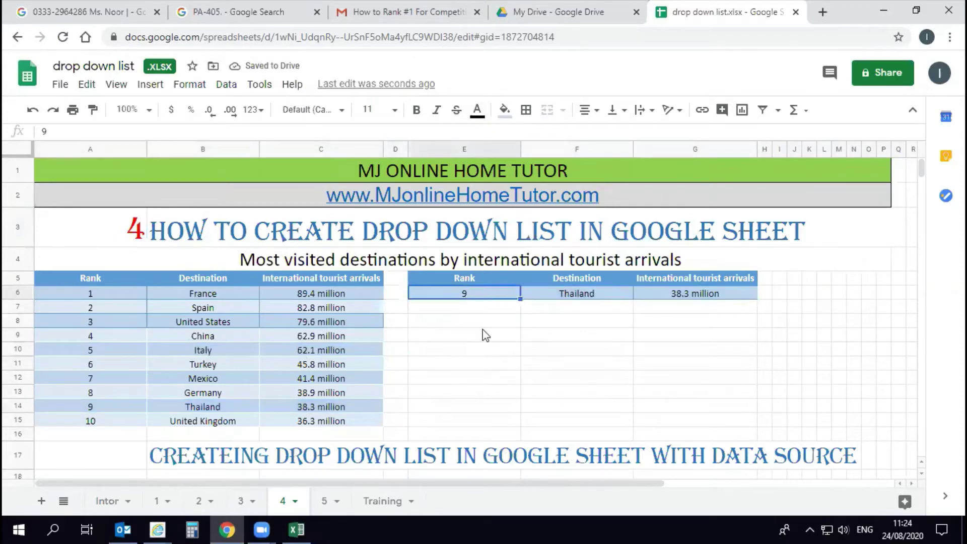
type("11")
key("Return")
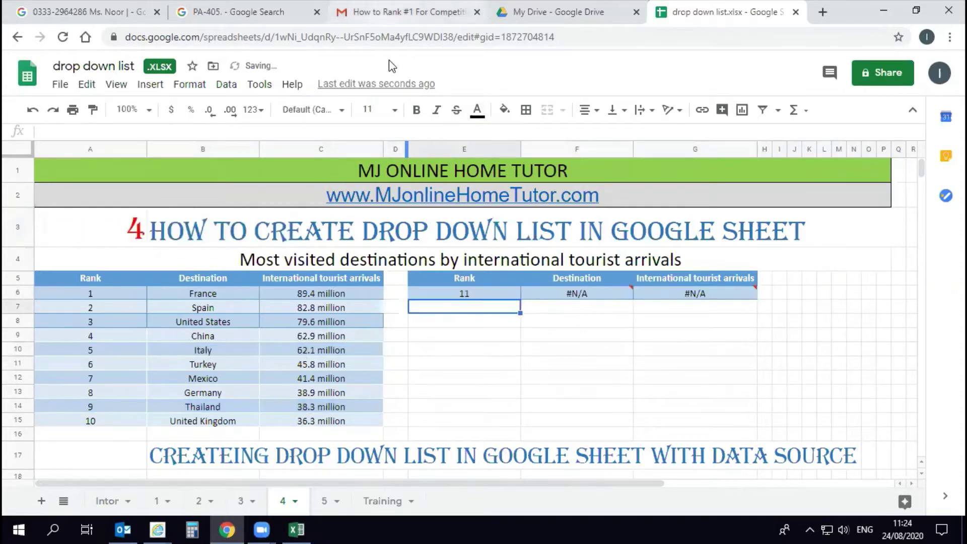
left_click(584, 297)
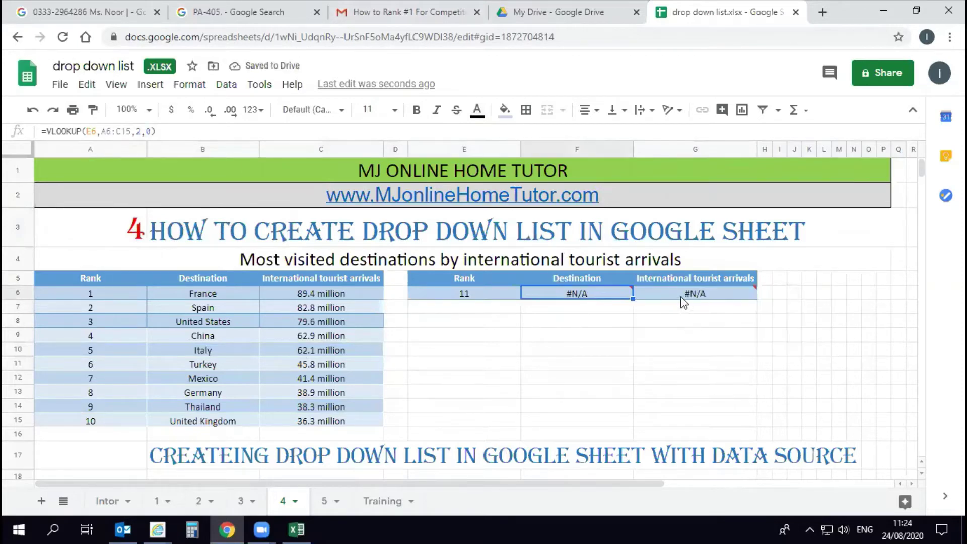
left_click(681, 298)
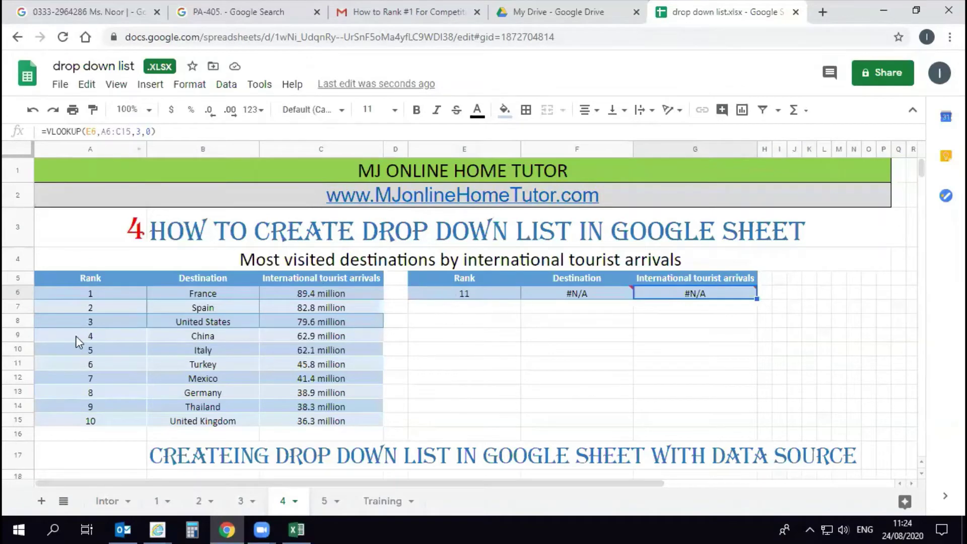
left_click_drag(94, 295, 96, 422)
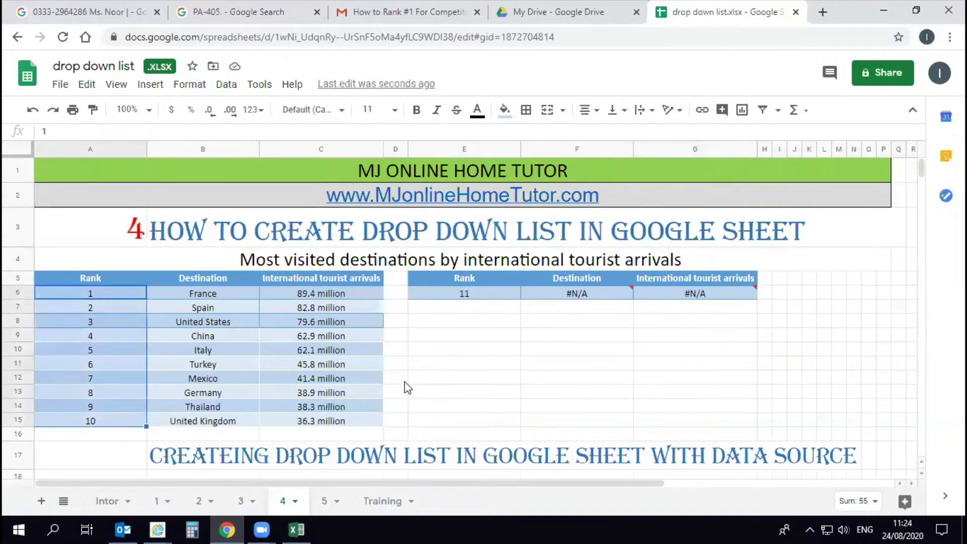
Enter 5 in E6 so the row shows Italy and 62.1 million.
left_click(482, 297)
type("5")
key("Return")
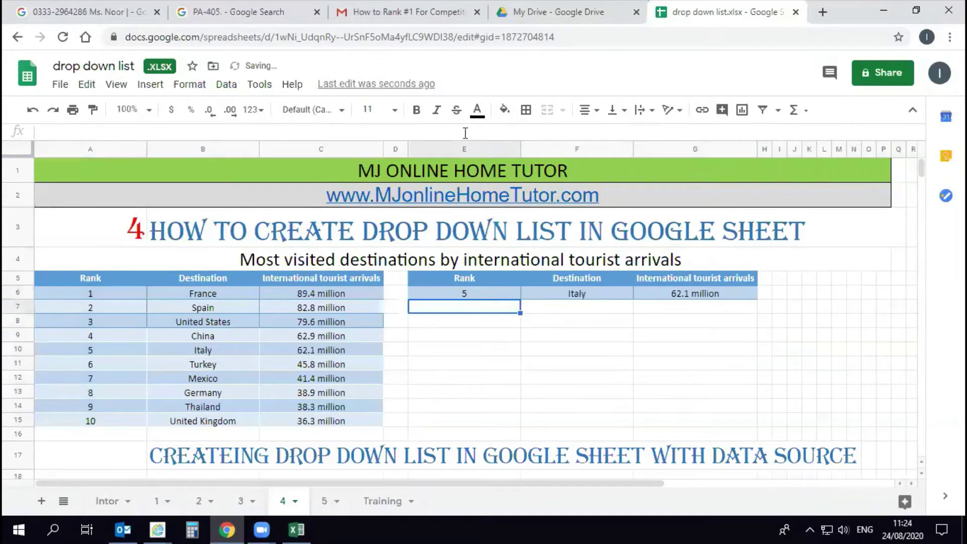
left_click(484, 298)
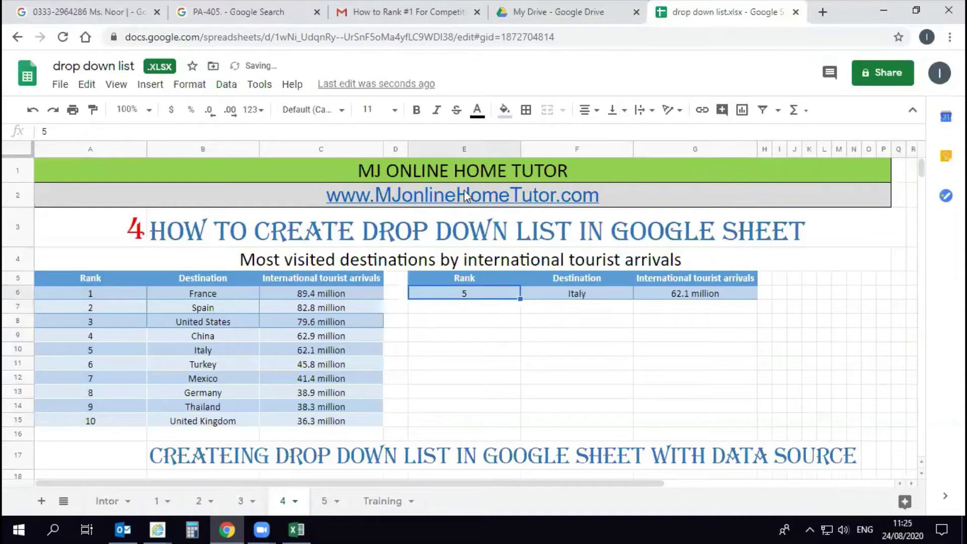
Open Data validation and set the validated cell range to E6.
left_click(228, 90)
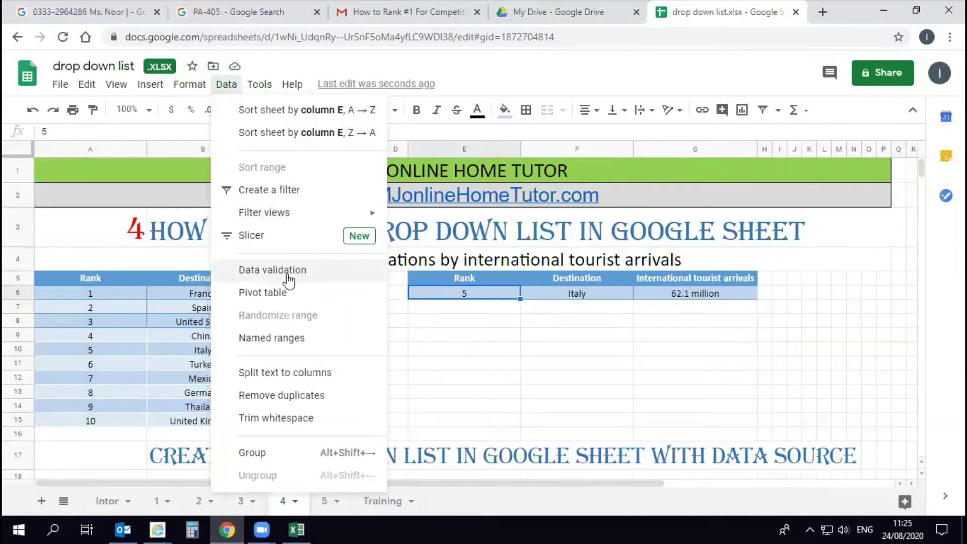
left_click(319, 275)
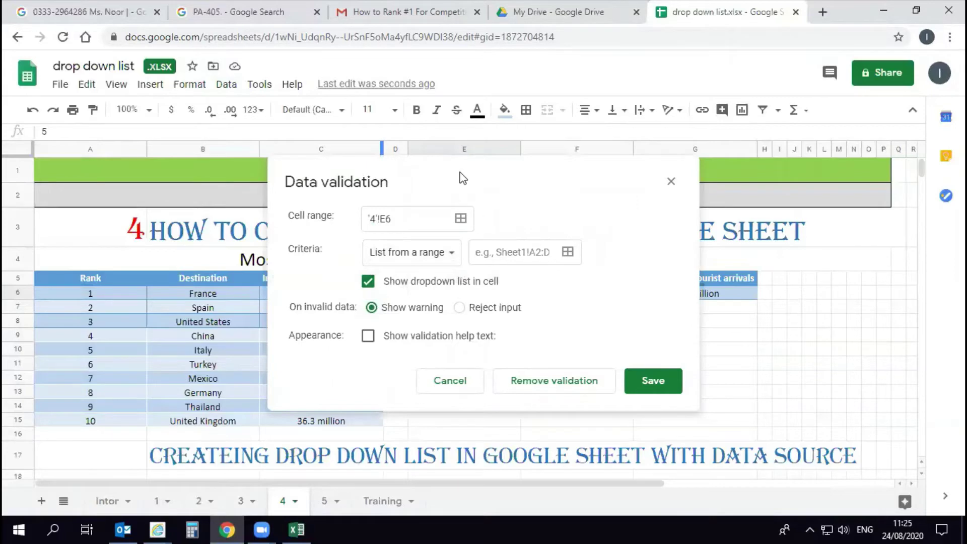
left_click_drag(461, 168, 727, 270)
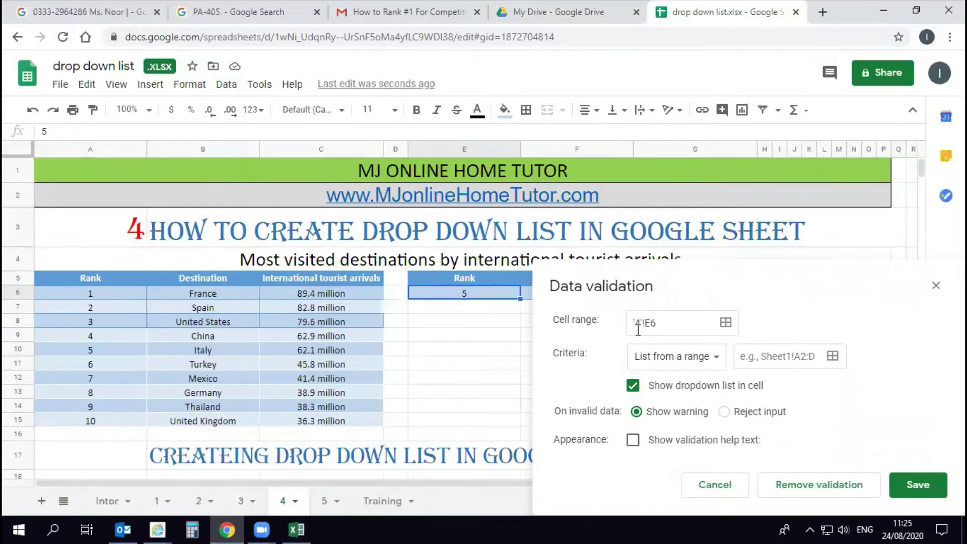
left_click_drag(616, 270, 90, 199)
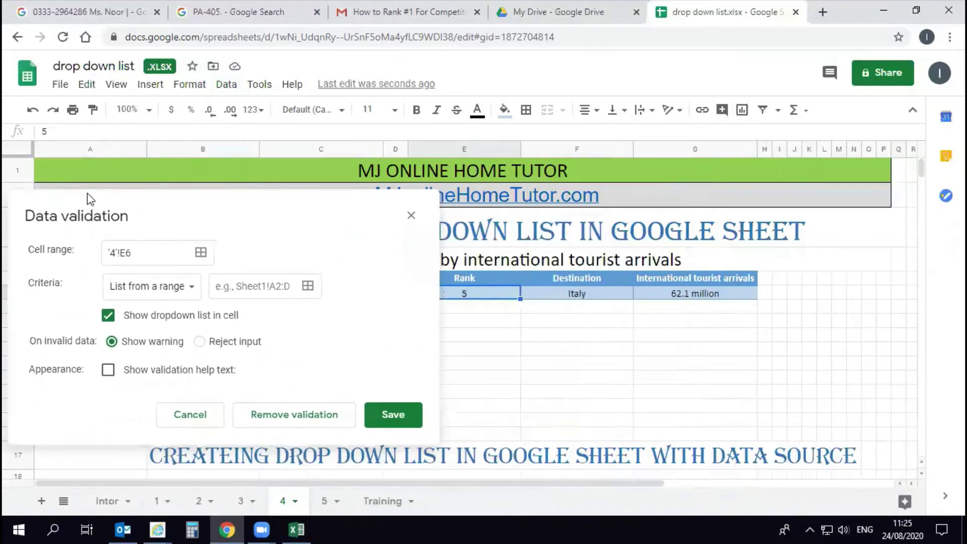
left_click(200, 252)
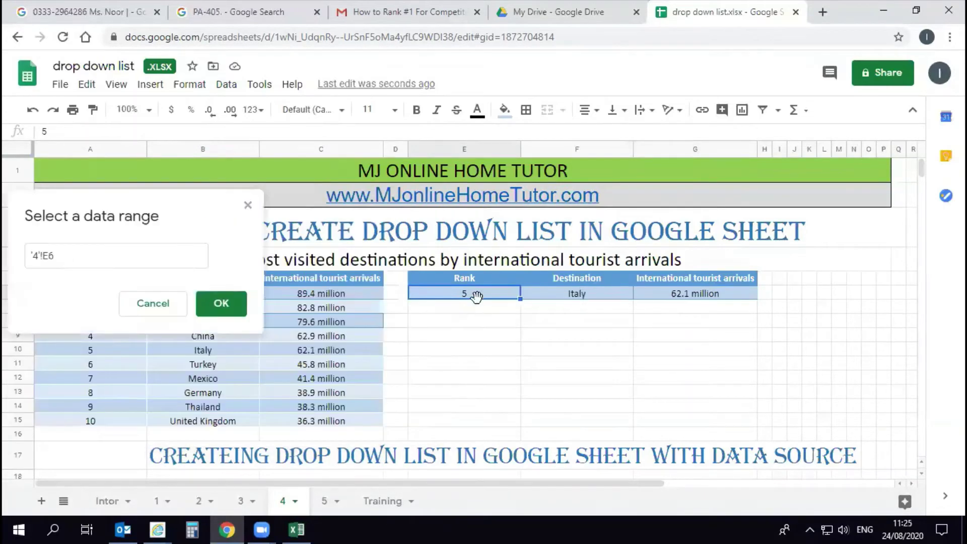
left_click(213, 300)
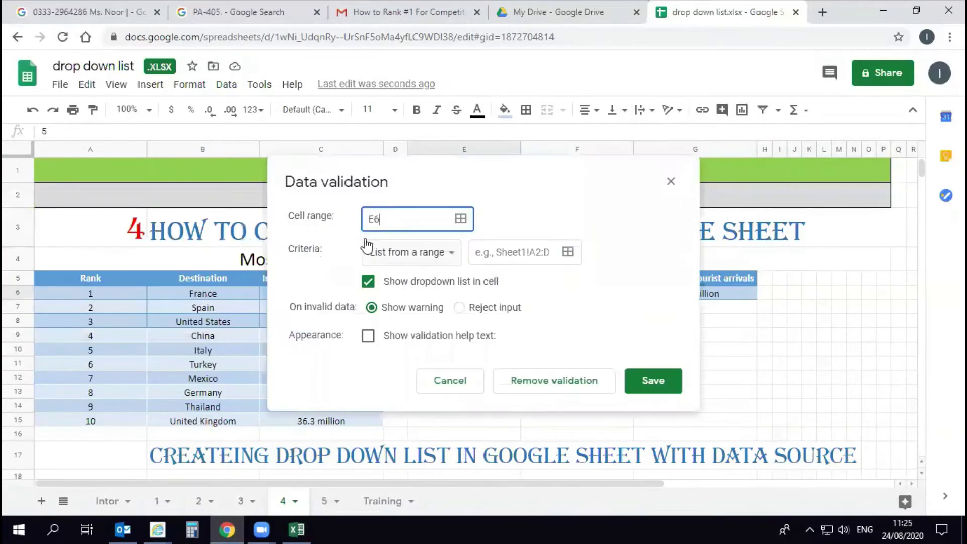
Set the criteria to List from a range A6:A15 and save the rule.
left_click(453, 255)
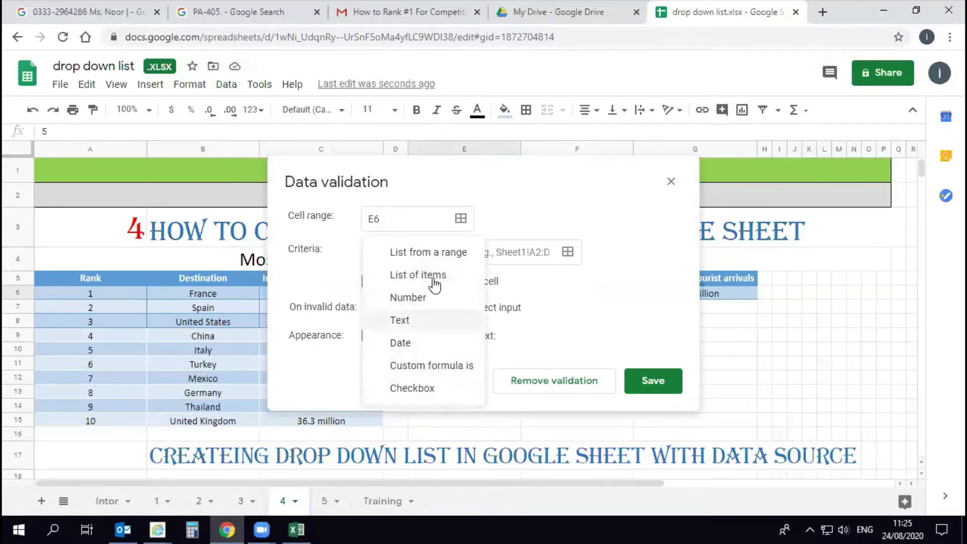
left_click(441, 254)
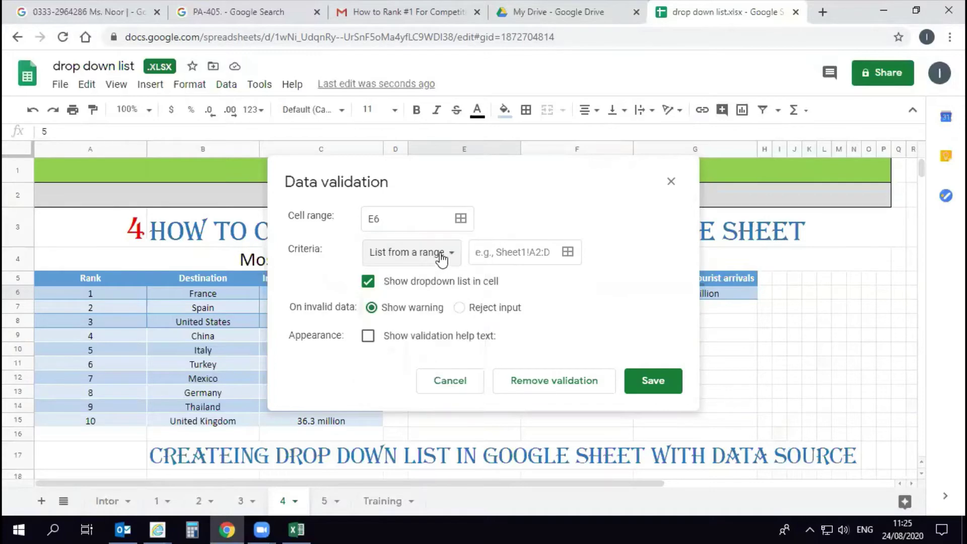
left_click(567, 252)
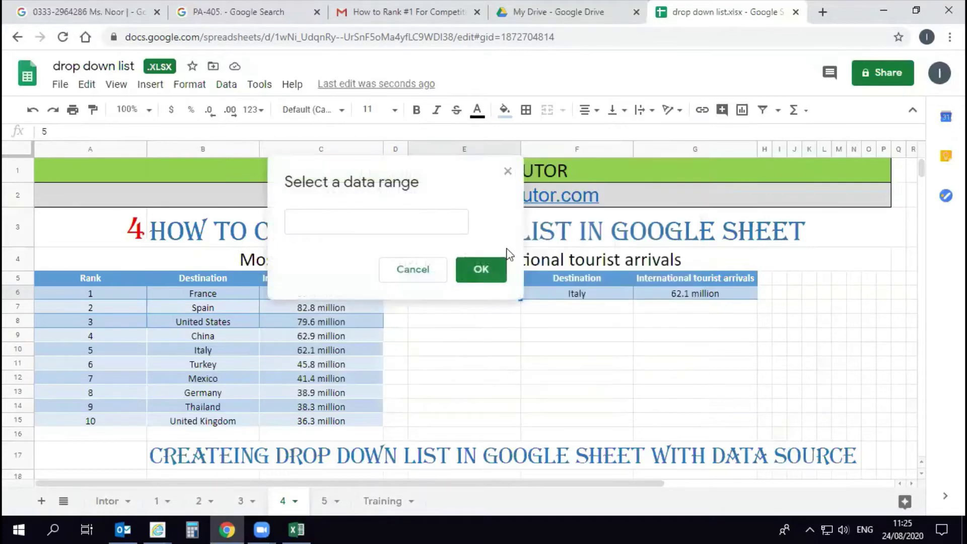
left_click_drag(112, 297, 108, 420)
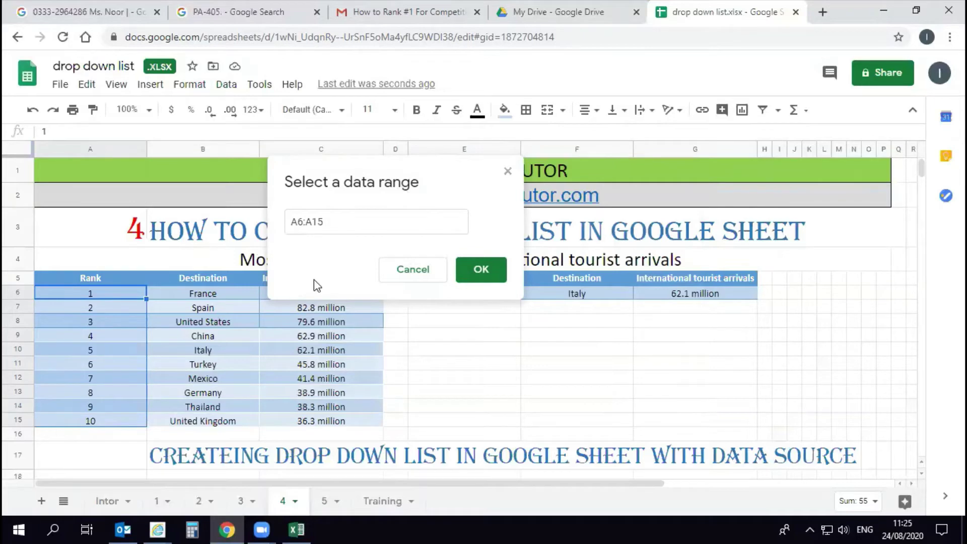
left_click(476, 276)
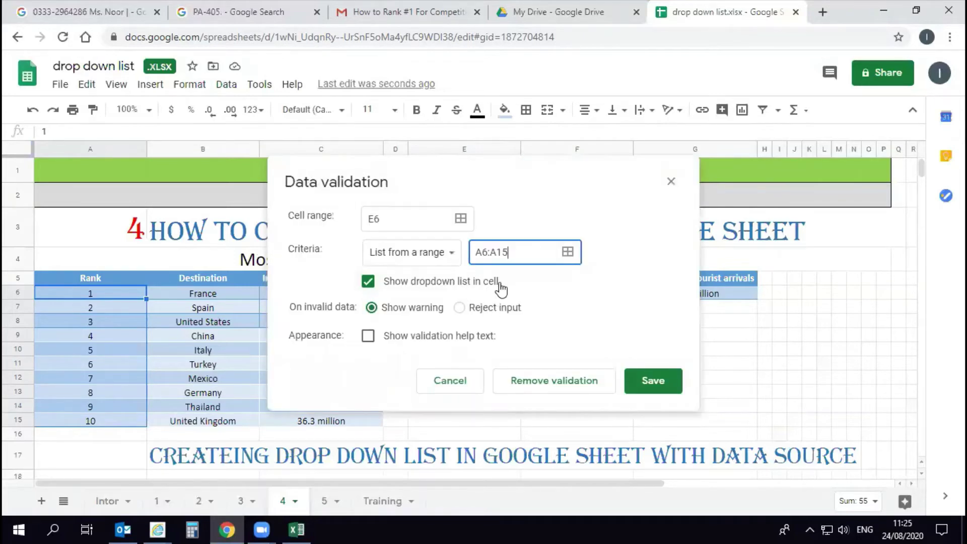
left_click(651, 386)
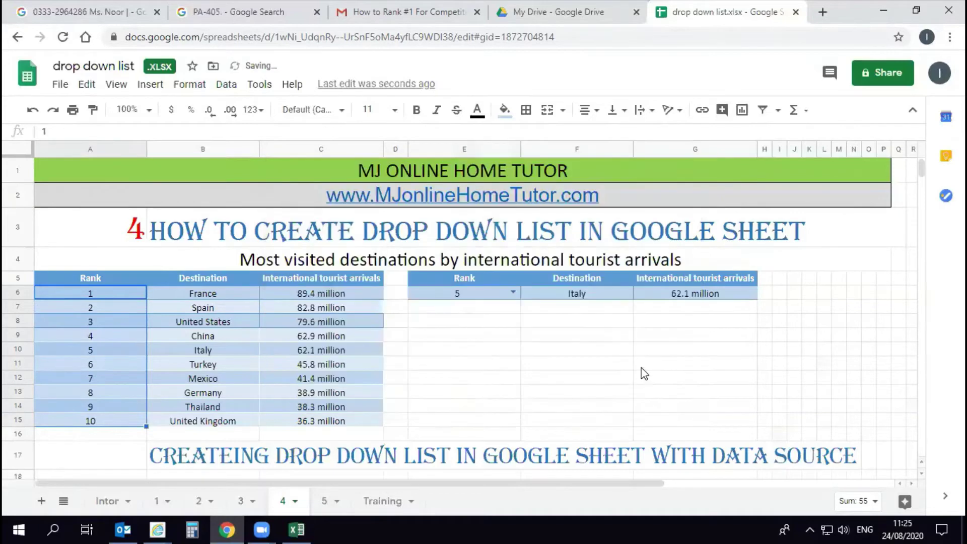
Pick ranks 1, 2 and 4 from E6's dropdown, showing France, Spain, then China.
left_click(512, 292)
left_click(508, 309)
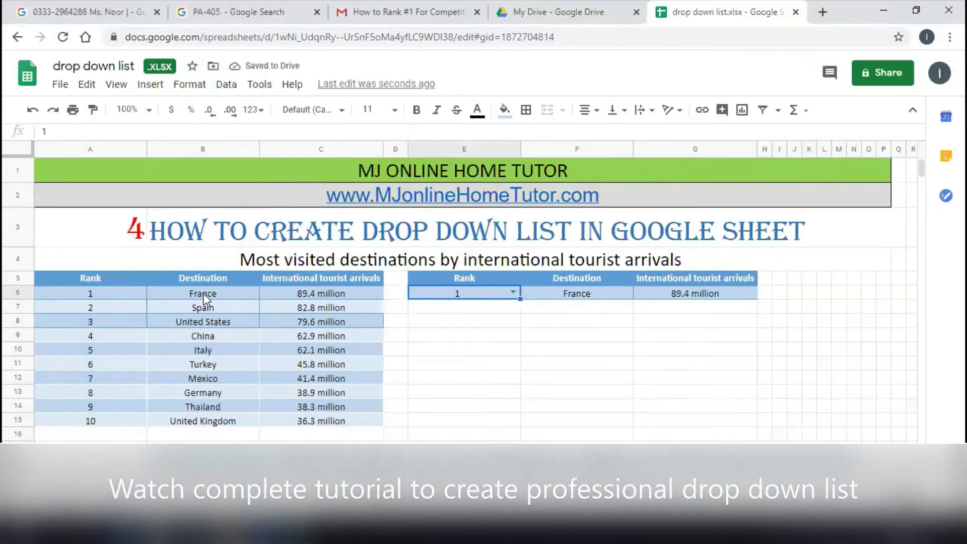
left_click(513, 292)
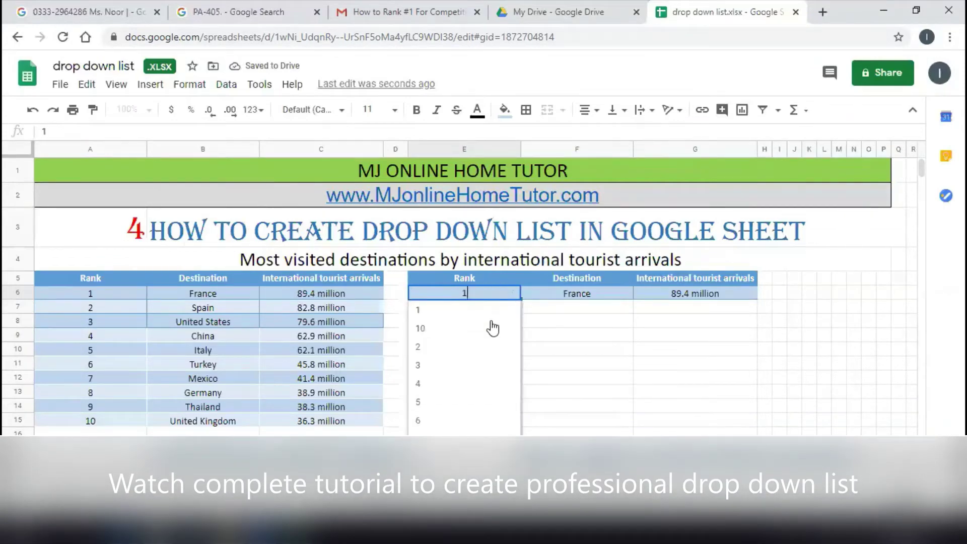
left_click(472, 348)
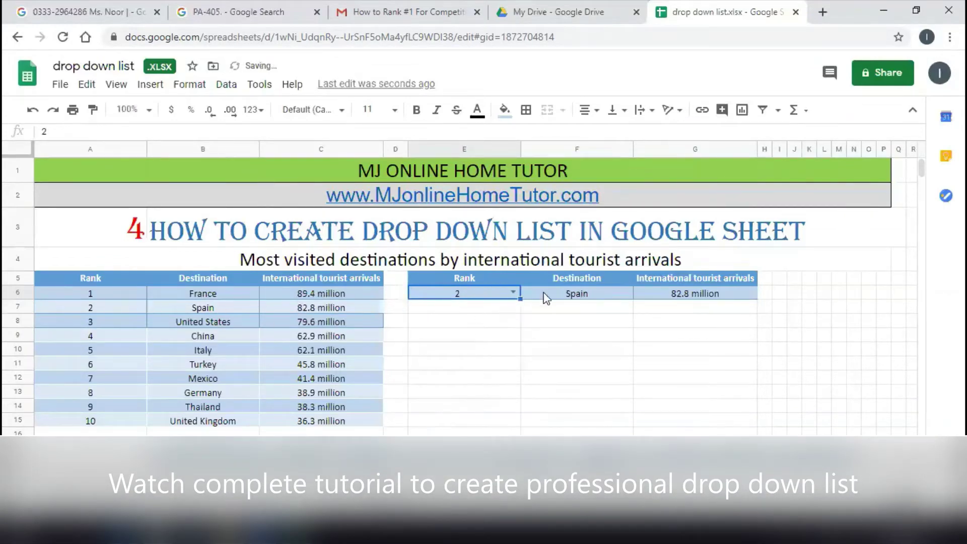
left_click(513, 292)
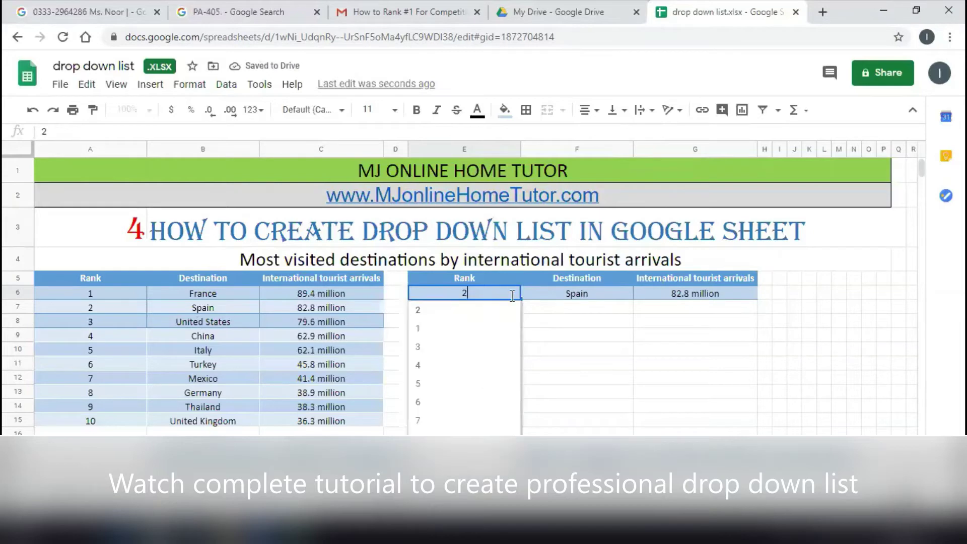
left_click(473, 367)
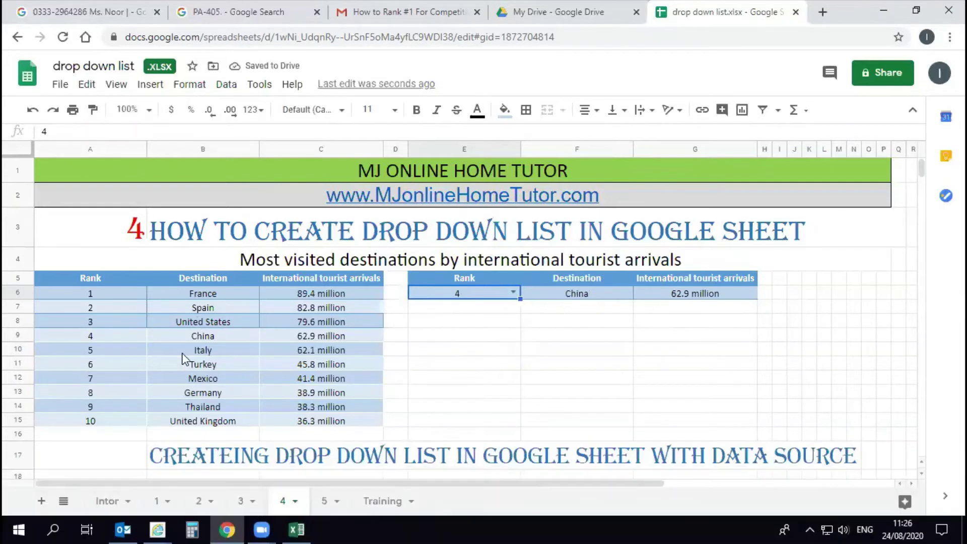
left_click_drag(137, 336, 266, 336)
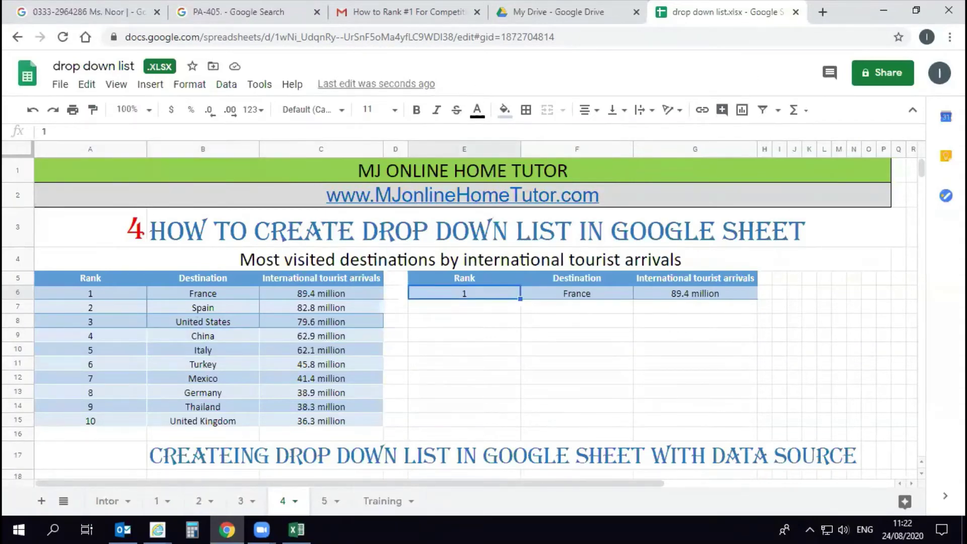
Select the titles and table A6:C15, then enter rank 5 in E6 to show Italy.
left_click(351, 241)
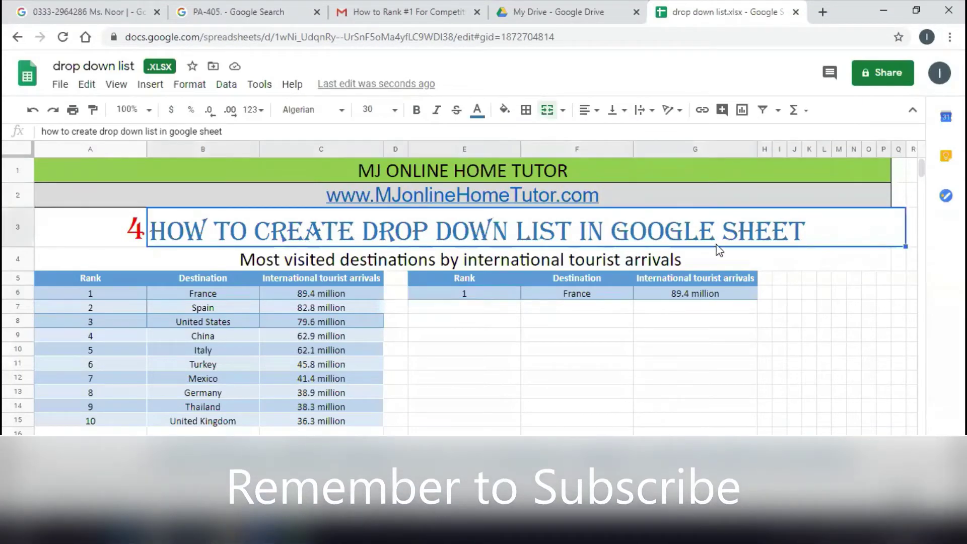
left_click(373, 266)
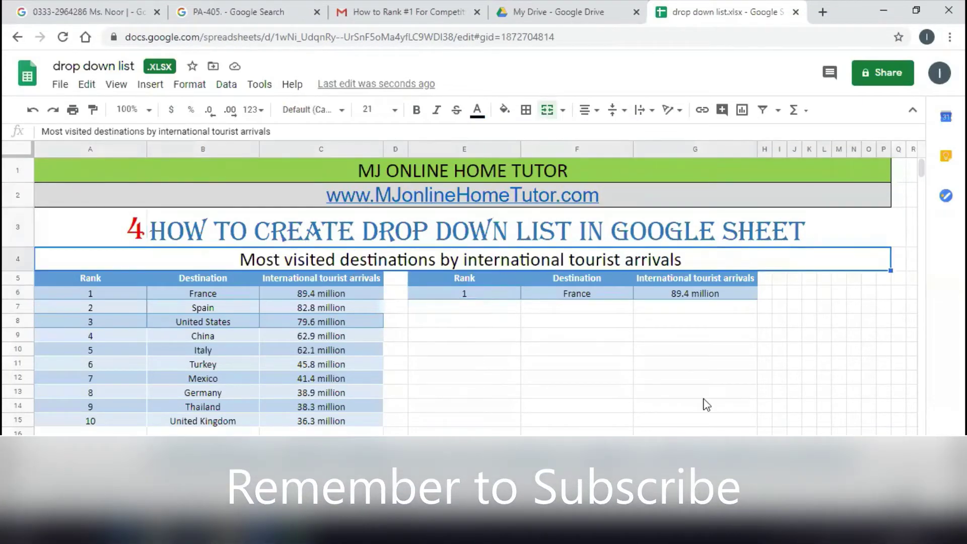
left_click(434, 347)
left_click_drag(90, 296, 317, 422)
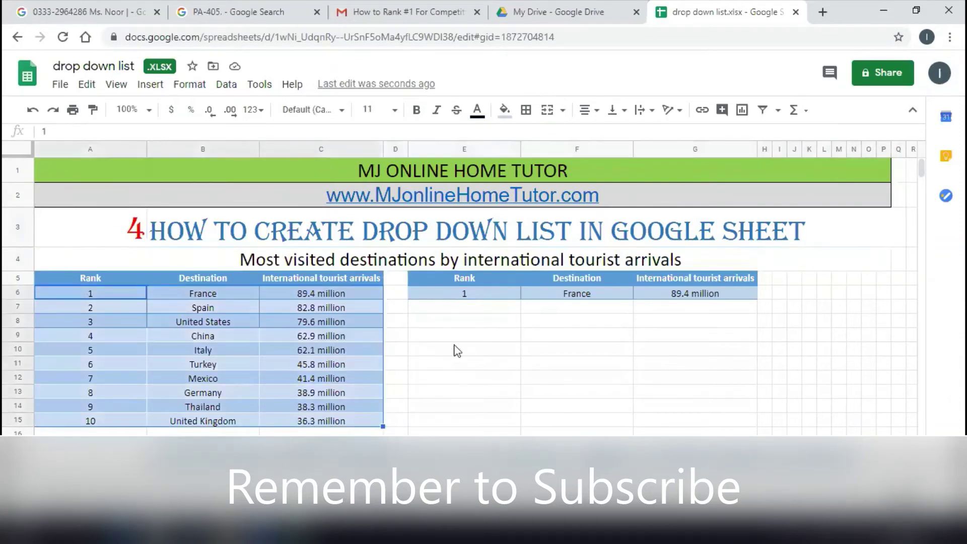
left_click(479, 291)
double_click(489, 291)
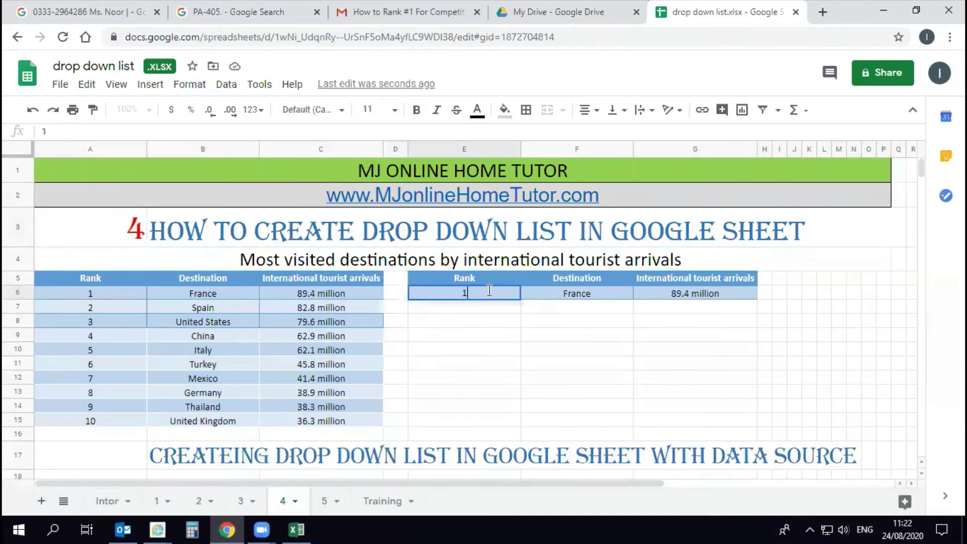
type("5")
key("Return")
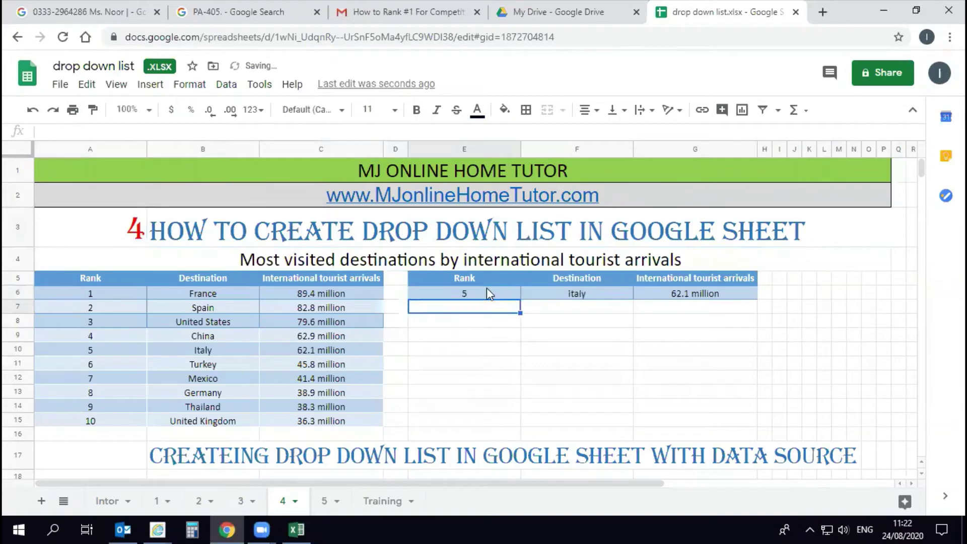
left_click_drag(124, 352, 348, 350)
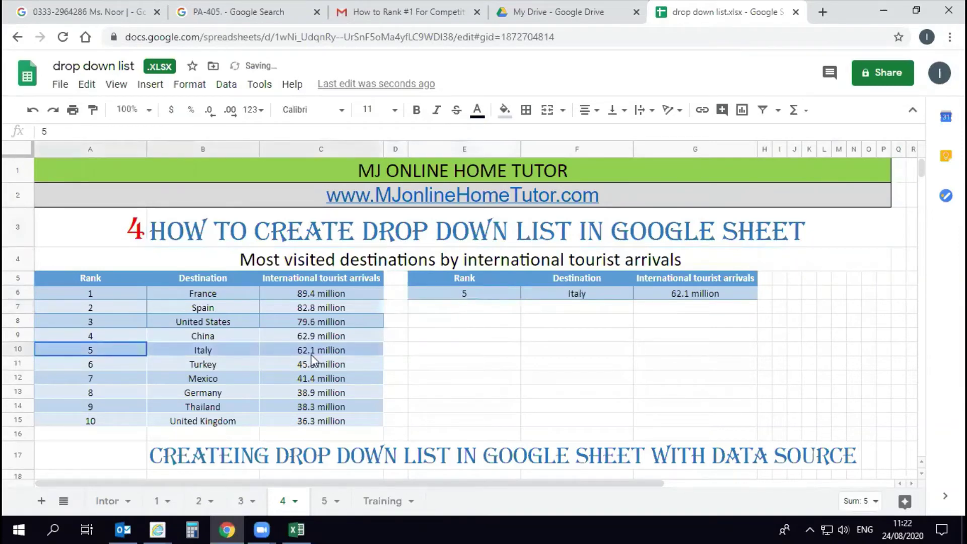
Enter rank 3 in E6 and compare the result with row A8:C8.
left_click(463, 292)
type("3")
key("Return")
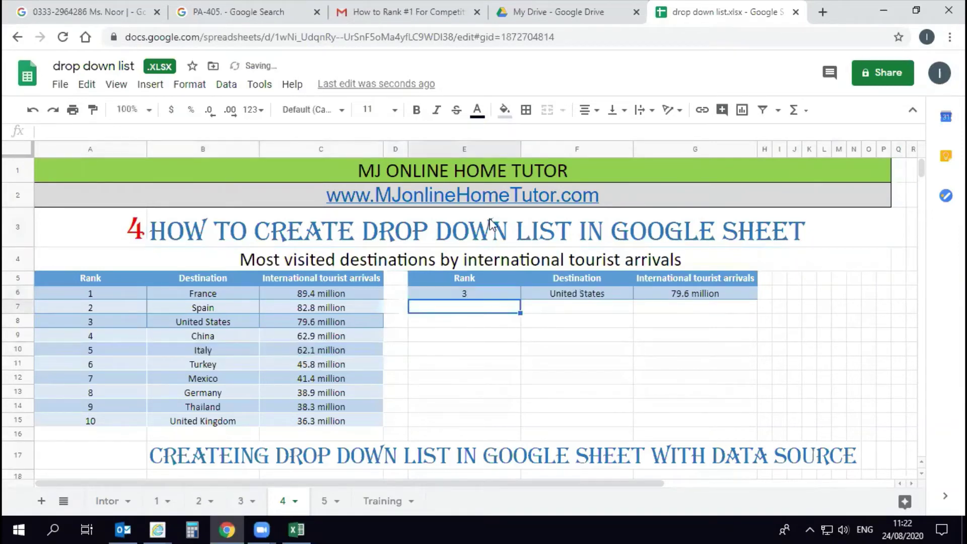
left_click_drag(124, 313, 334, 325)
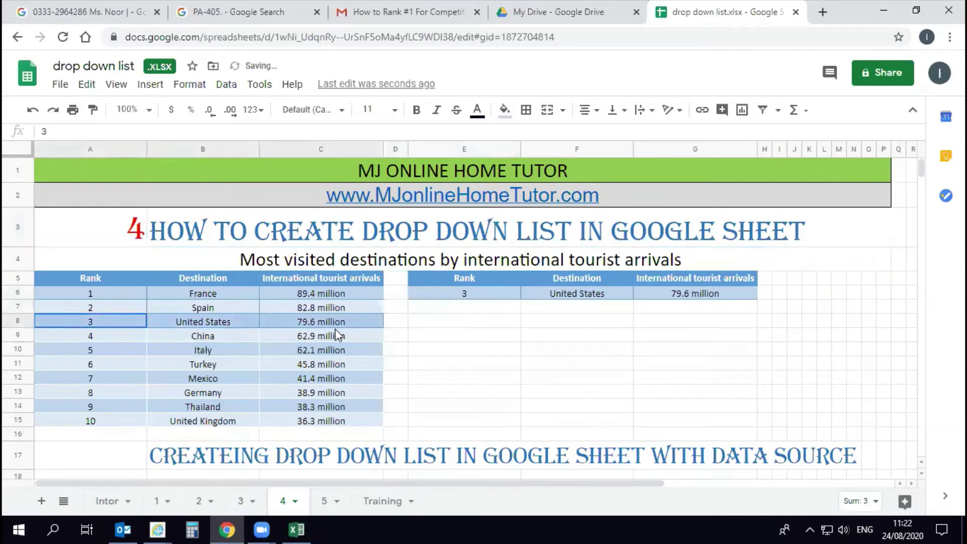
left_click(427, 325)
Inspect the rank in E6 and the VLOOKUP formulas in F6 and G6.
left_click(481, 289)
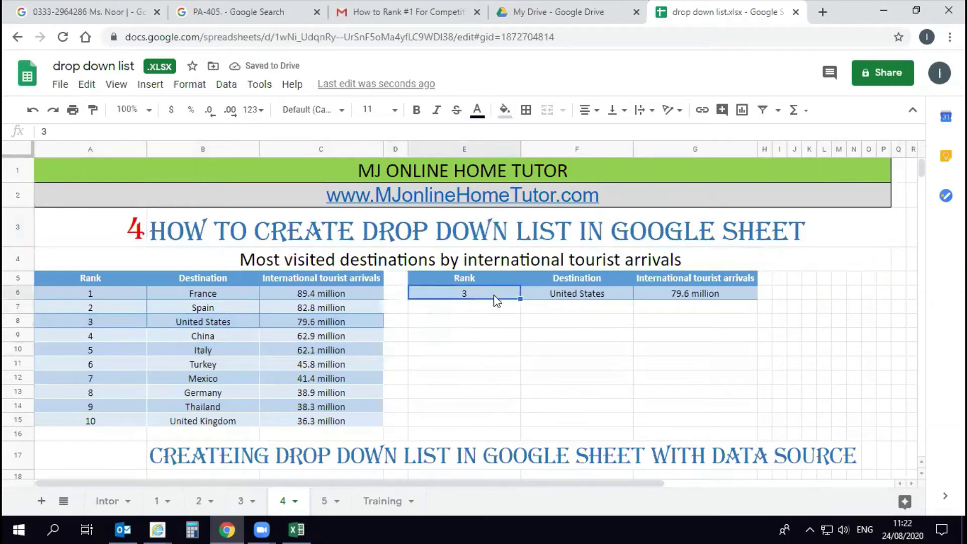
left_click(558, 300)
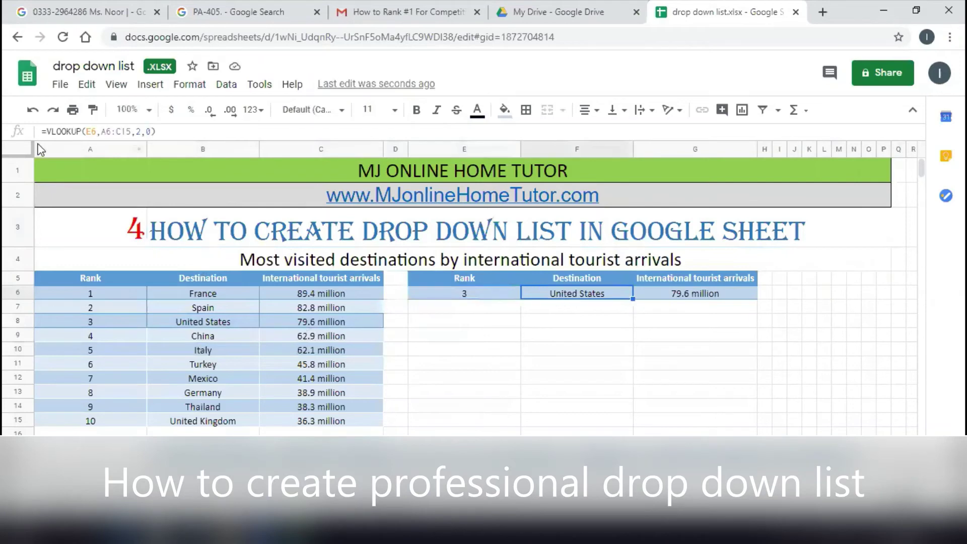
left_click(668, 300)
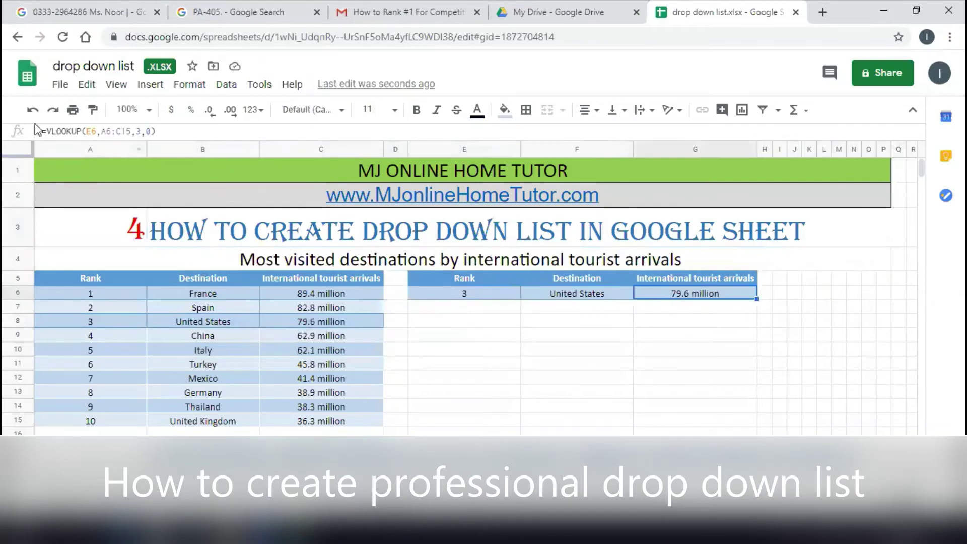
left_click(472, 297)
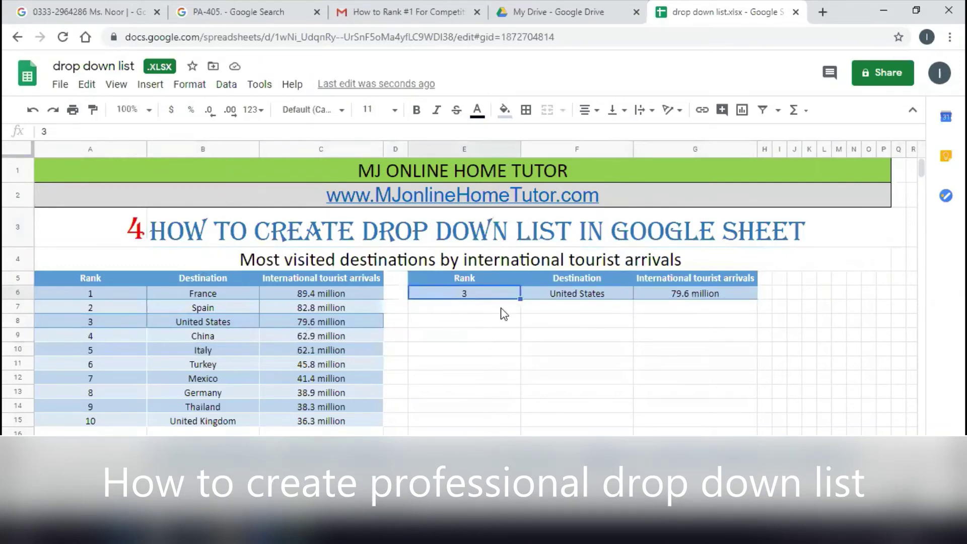
left_click(221, 91)
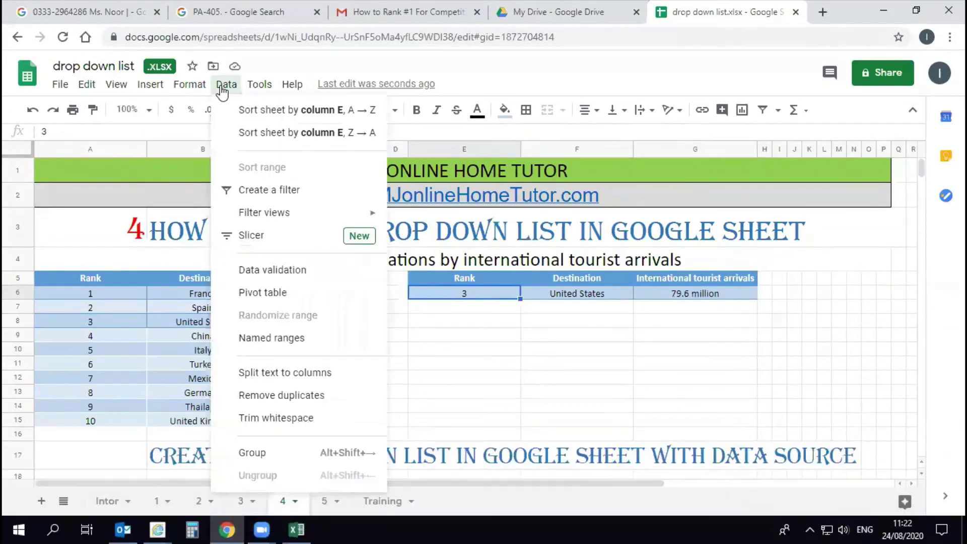
Start a validation rule for E6 using list-from-a-range source A6:A15.
left_click(262, 272)
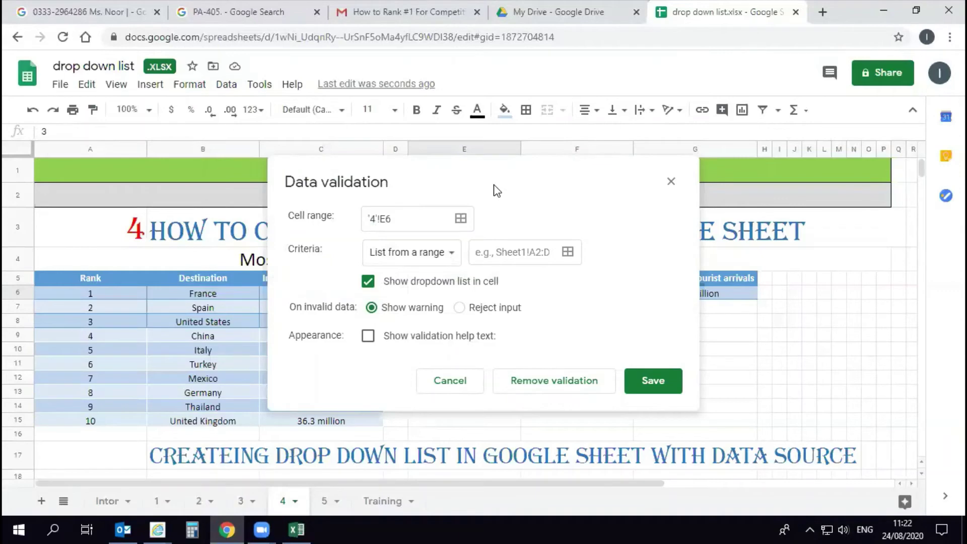
left_click(568, 253)
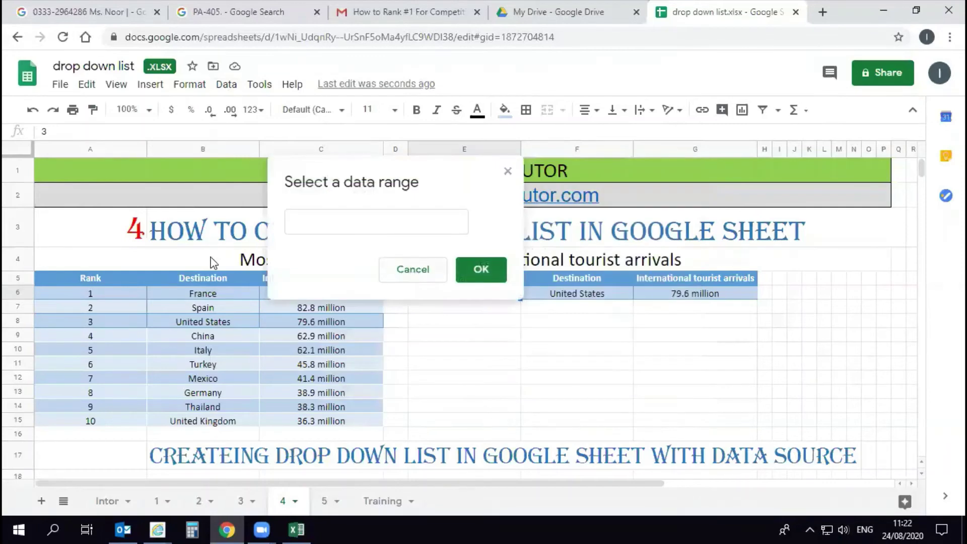
left_click_drag(99, 297, 98, 415)
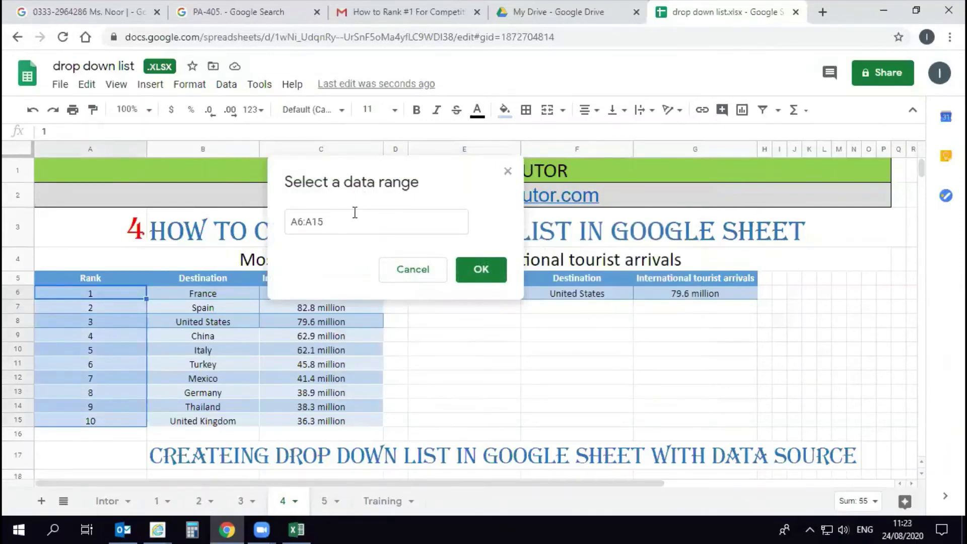
left_click(475, 276)
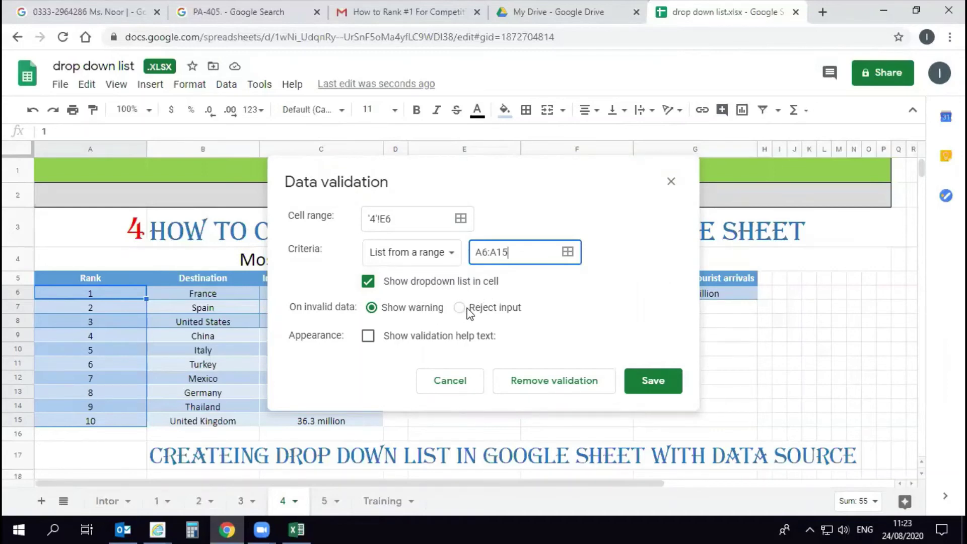
Turn on validation help text, replace it with 'Add Rank Number here', and save.
left_click(462, 344)
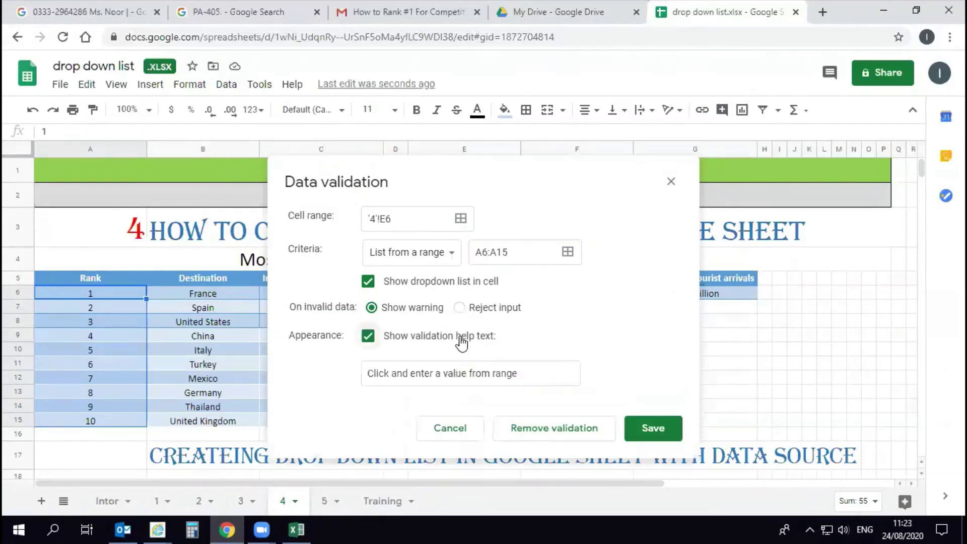
left_click(434, 373)
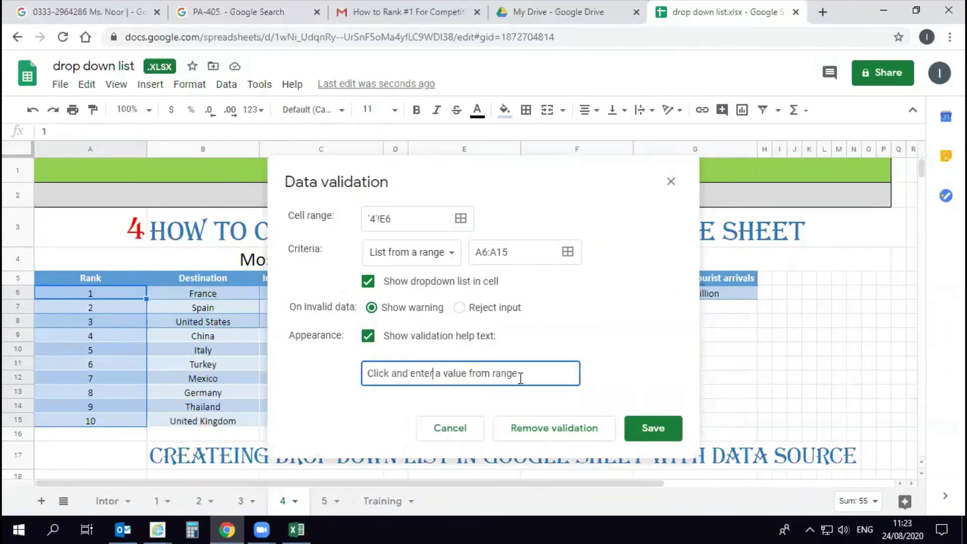
left_click_drag(520, 378, 341, 383)
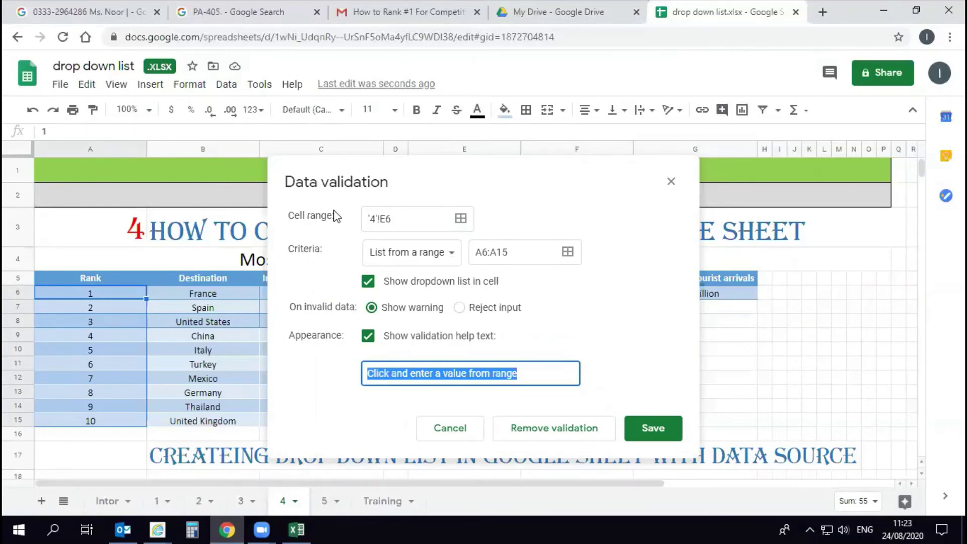
type("Add")
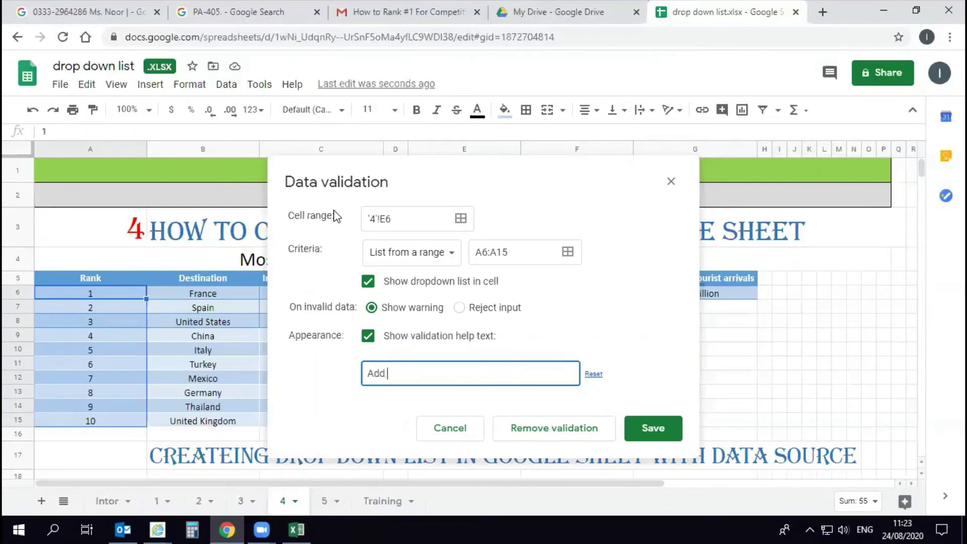
type("Rank NM")
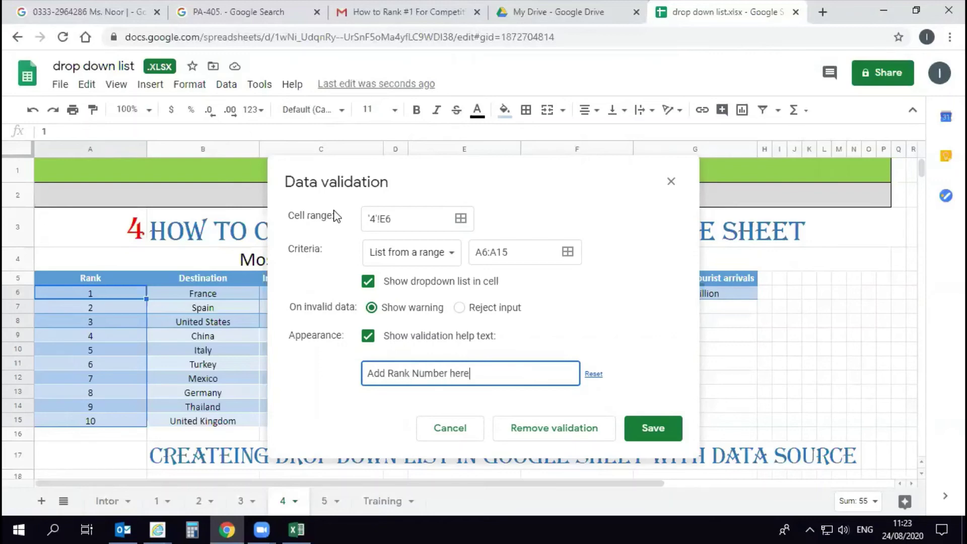
left_click(660, 429)
Pick rank 4 in E6 and compare the lookup results with China's row A9:C9.
left_click(493, 299)
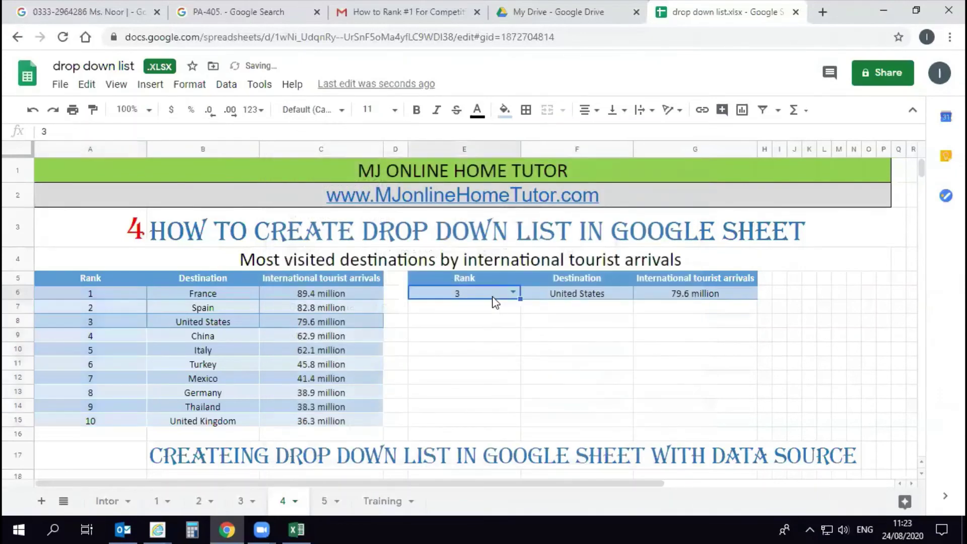
left_click(513, 293)
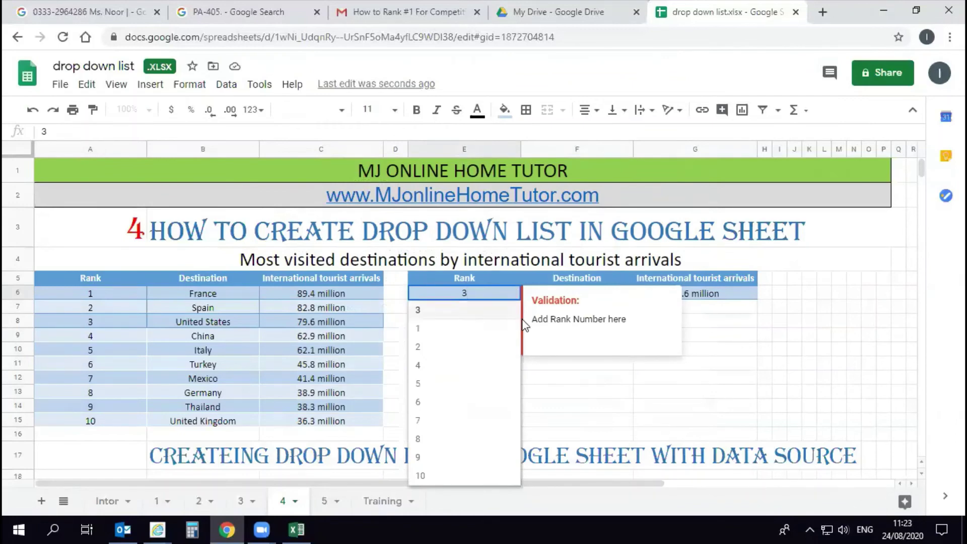
left_click(462, 372)
left_click(486, 322)
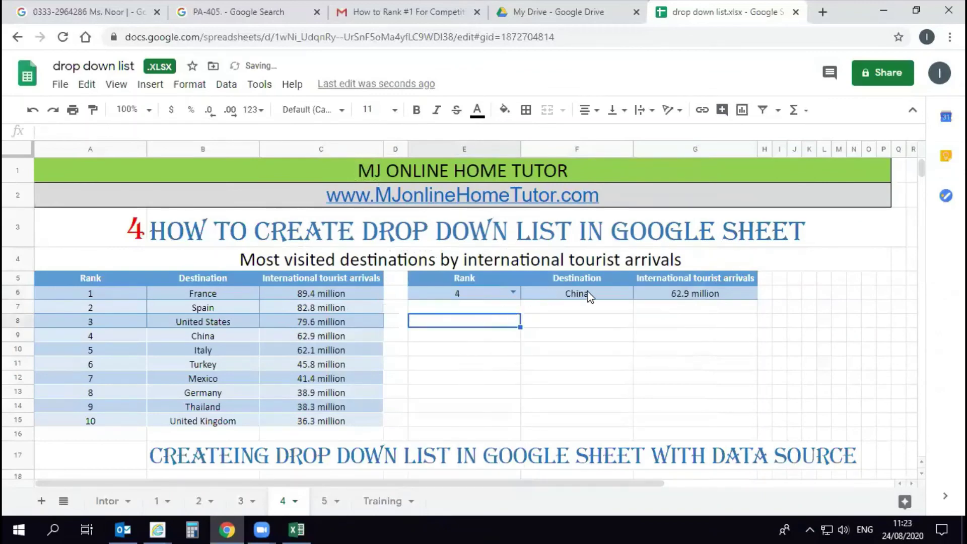
left_click_drag(145, 336, 308, 343)
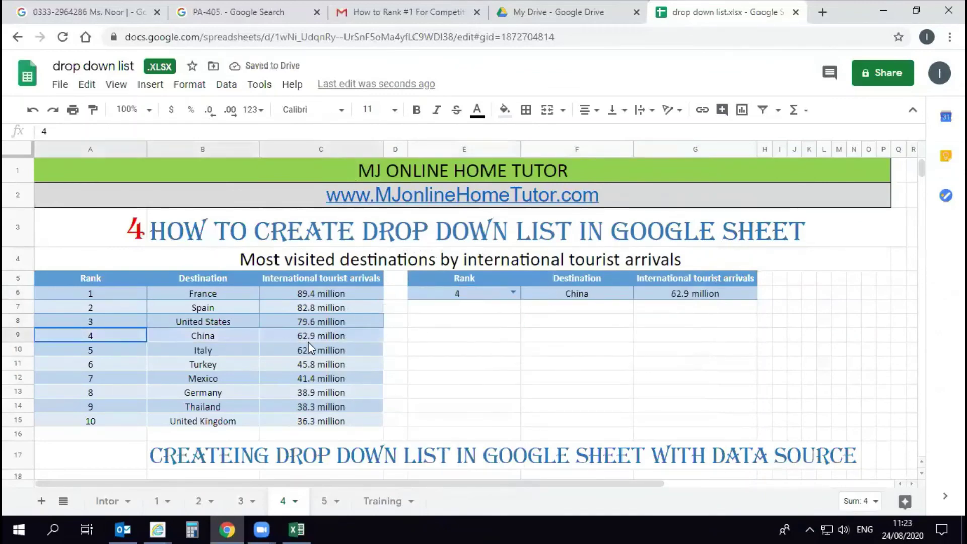
left_click(475, 337)
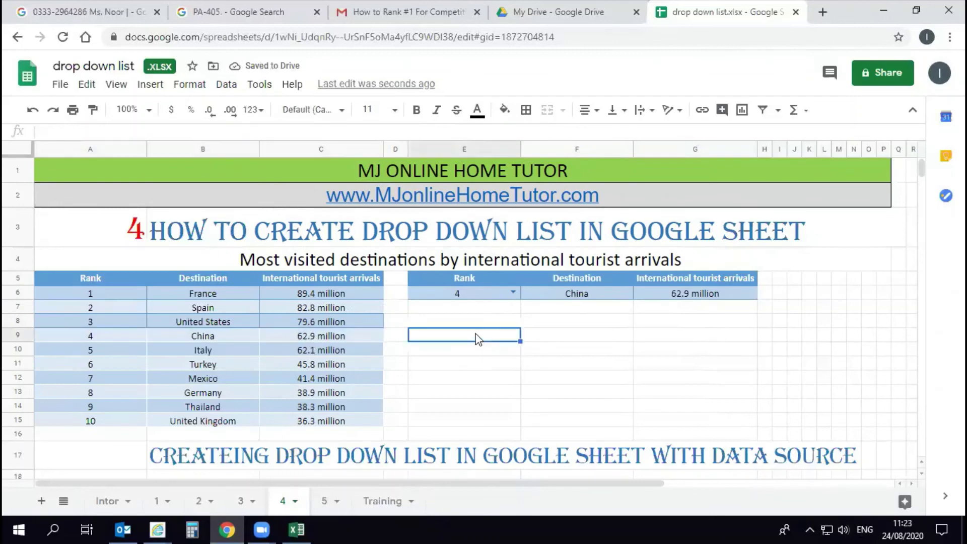
Switch E6 to rank 3, then rank 10, then enter 11 to test another rank.
left_click(478, 295)
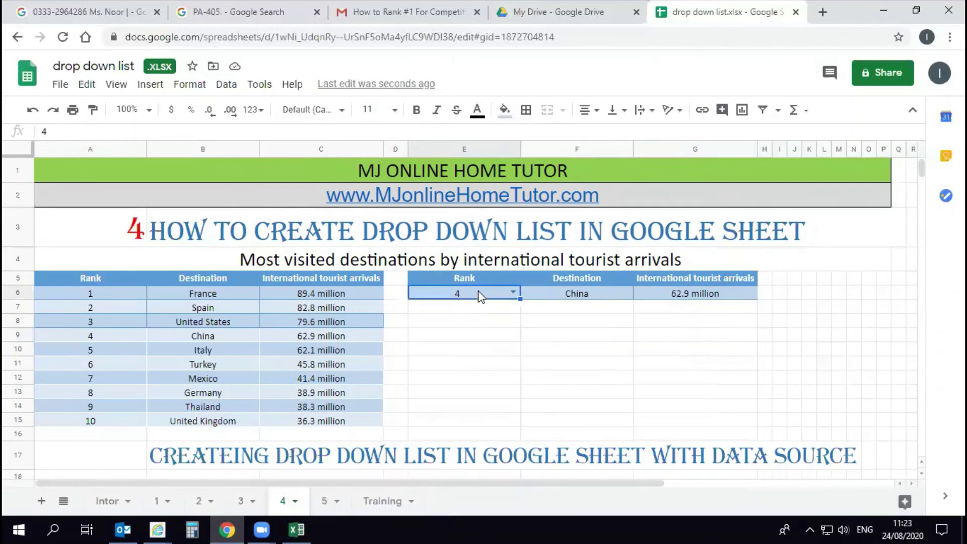
left_click(513, 292)
left_click(432, 366)
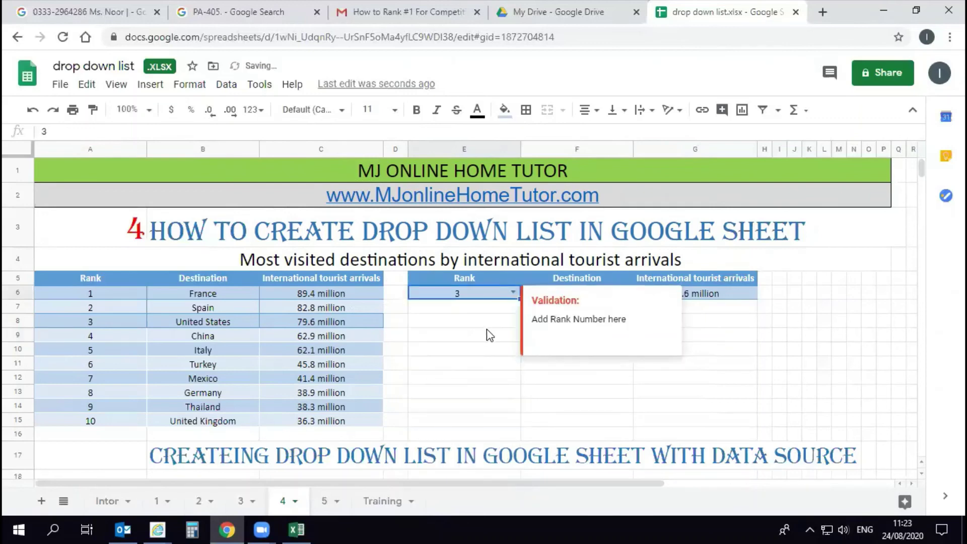
left_click(490, 334)
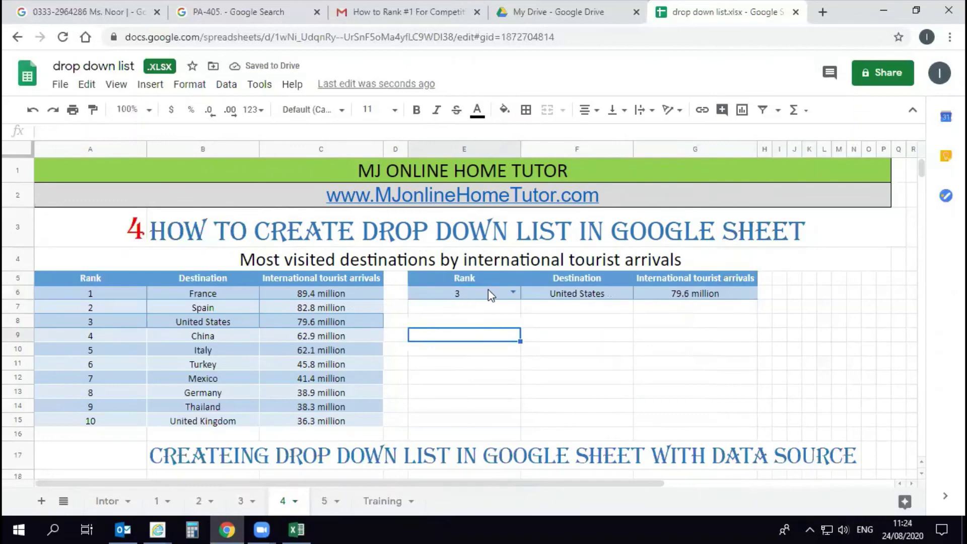
left_click(512, 292)
left_click(445, 475)
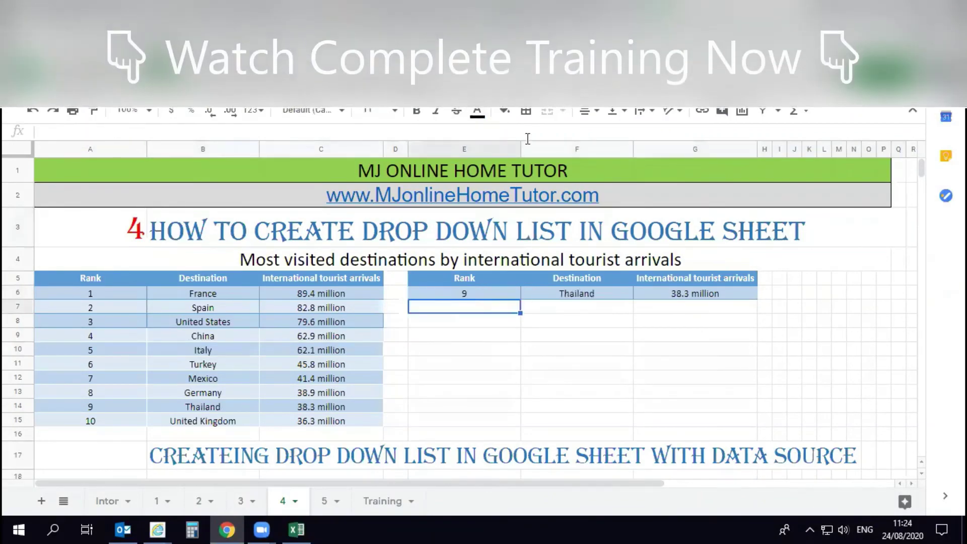
type("11")
left_click(586, 297)
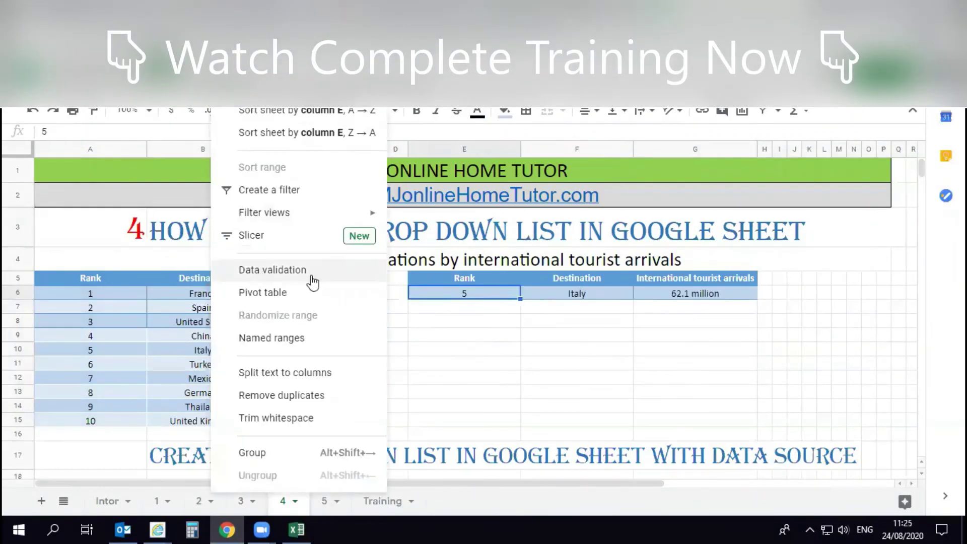
Set E6's validation list source to A6:A15, save the rule, and pick a rank from the list.
left_click(313, 272)
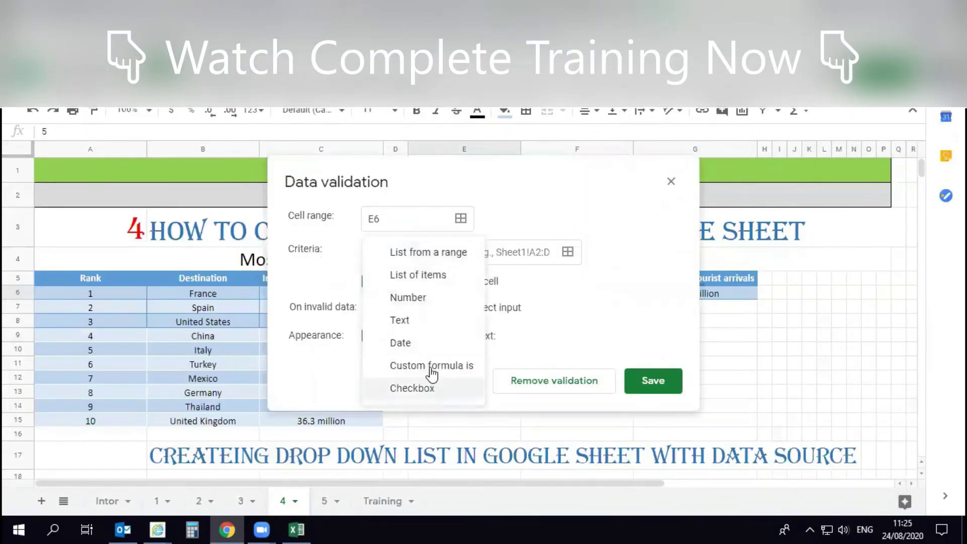
left_click(421, 312)
left_click(567, 251)
type("A6:A15")
left_click(479, 270)
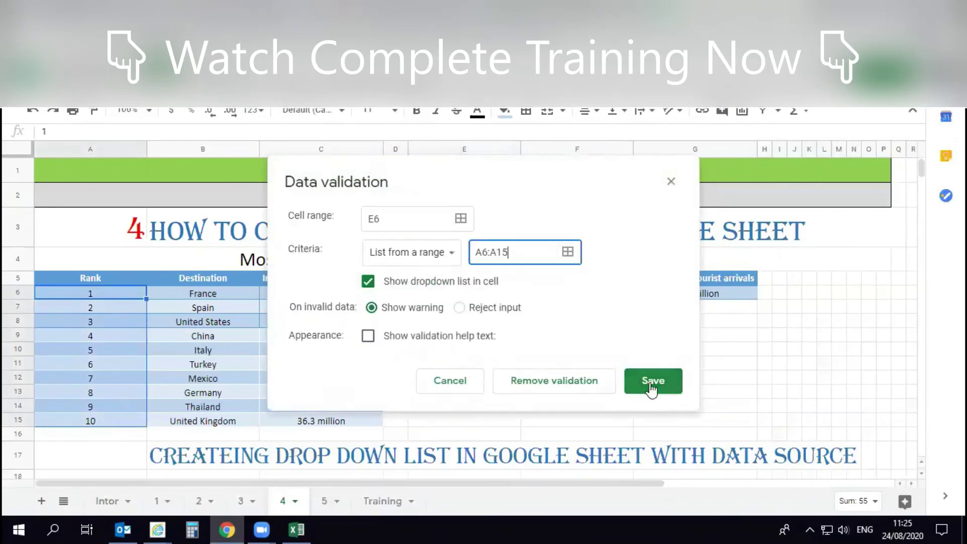
left_click(651, 382)
left_click(513, 293)
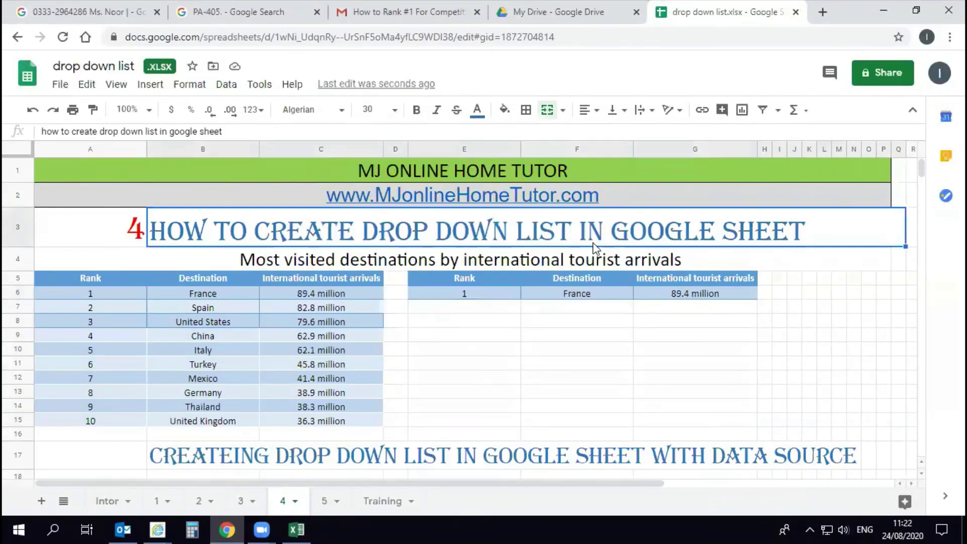
left_click(490, 291)
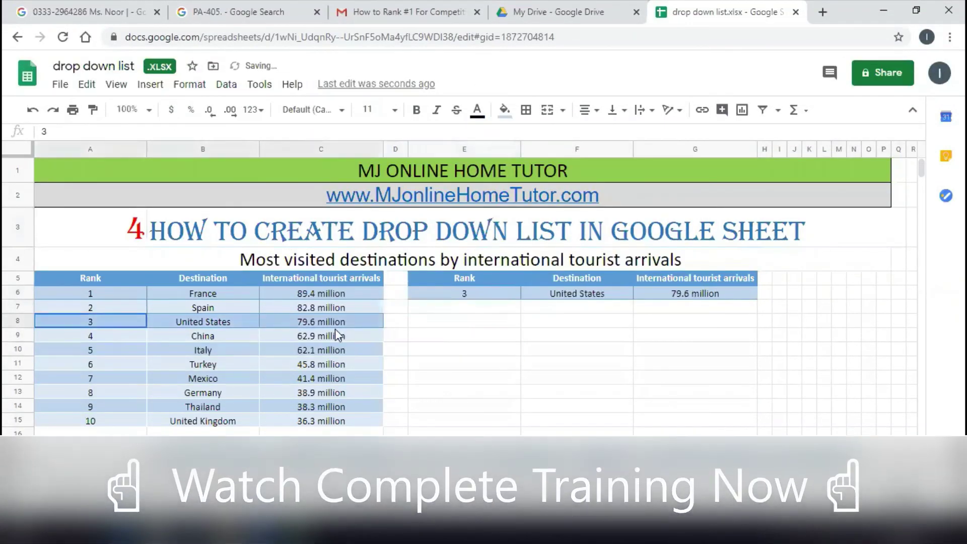
Turn on validation help text for E6 with the message 'Add Rank Number here'.
left_click(444, 295)
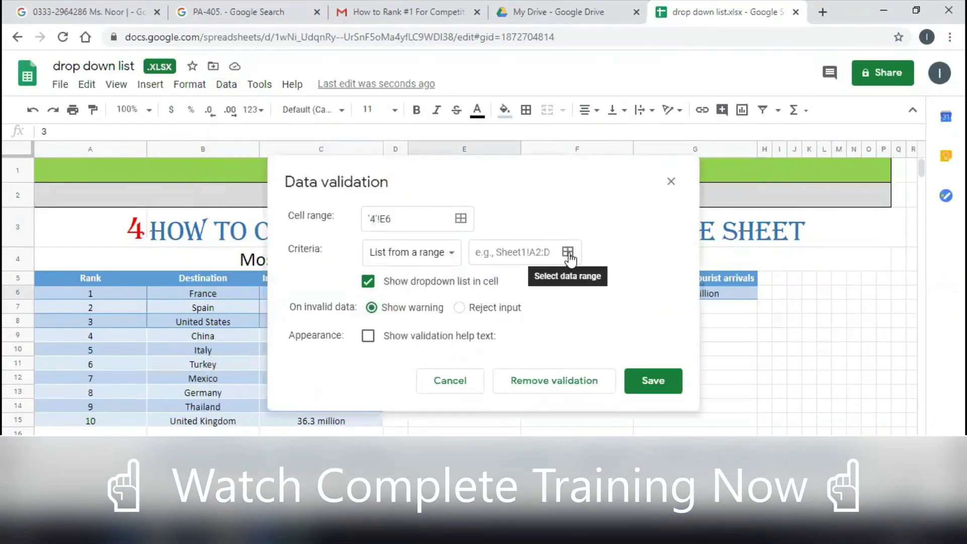
left_click(567, 250)
left_click(475, 271)
left_click(456, 336)
type("Add Rank Number here")
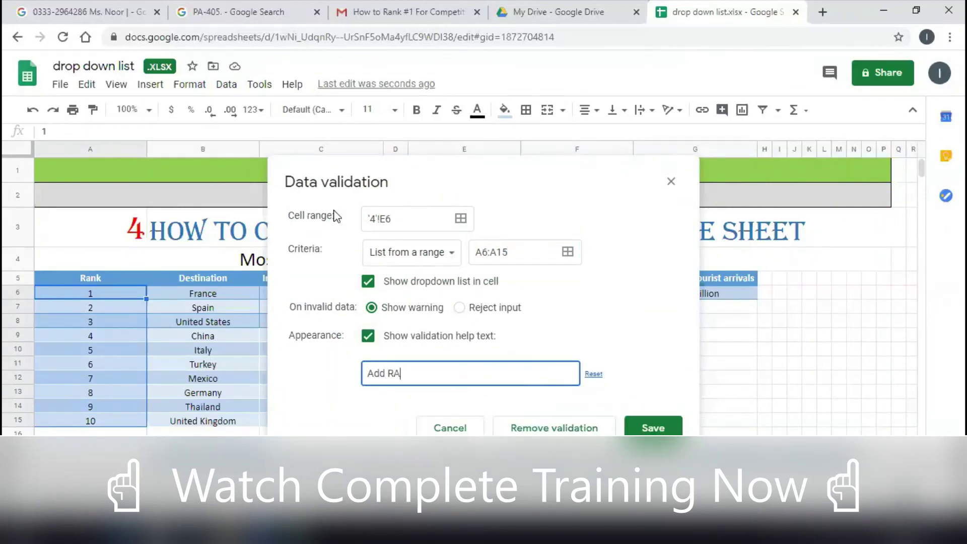